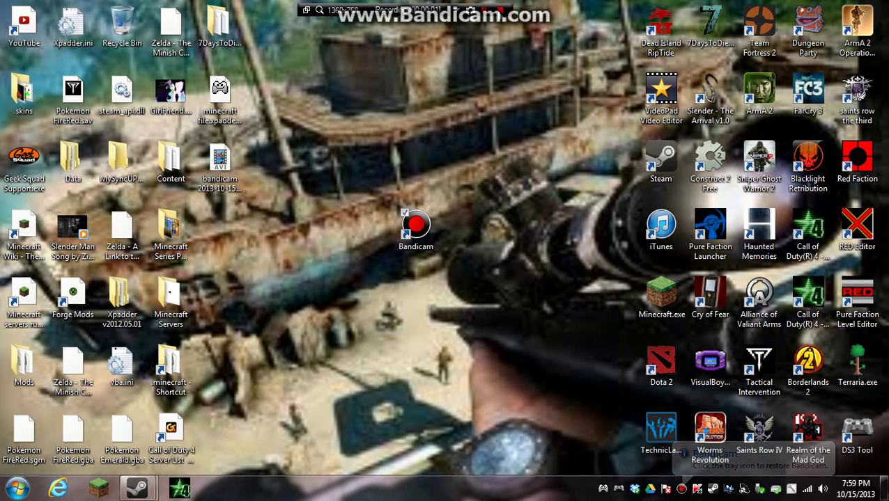
Step: Launch Internet Explorer and close the YouTube and Yahoo tabs
key(F12)
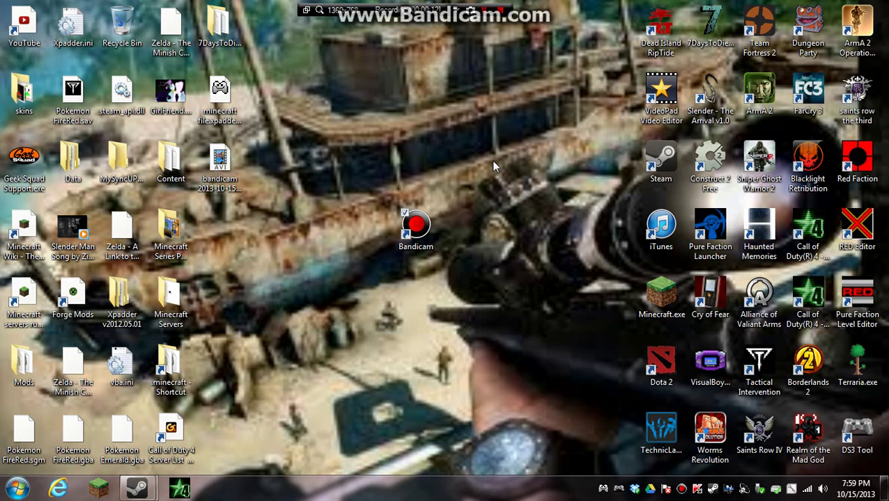
drag(415, 162, 481, 210)
drag(383, 244, 358, 145)
mouse_move(3, 5)
mouse_down()
mouse_move(884, 474)
mouse_move(2, 6)
mouse_up()
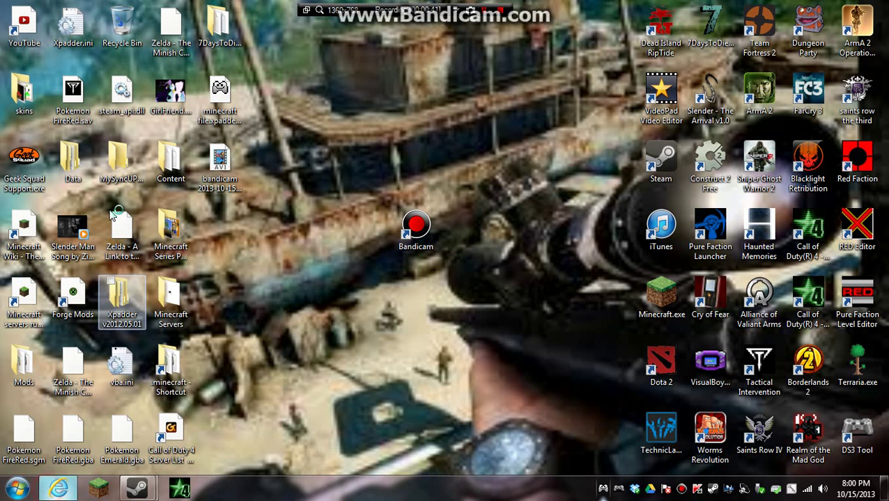
click(58, 489)
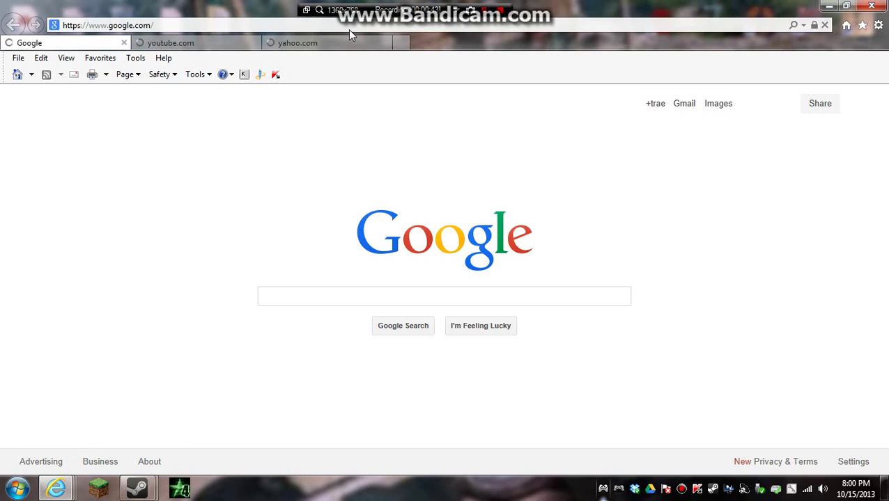
click(255, 43)
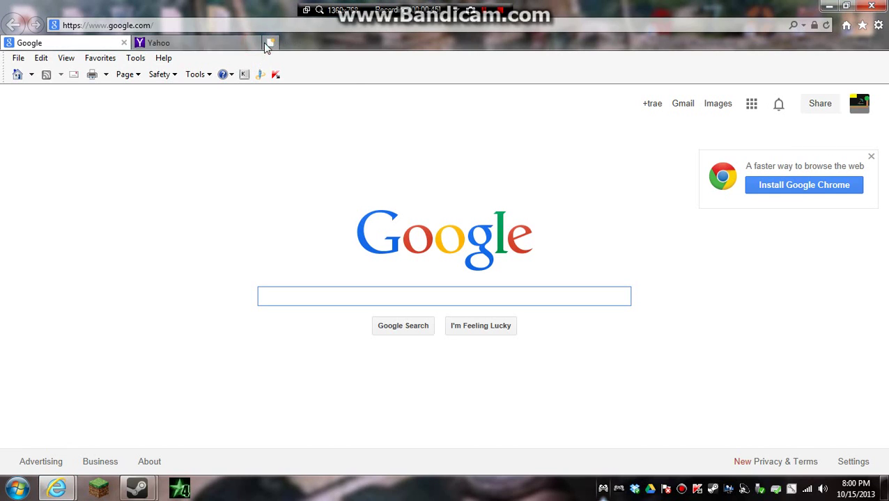
click(255, 42)
Step: Search Google for 'ds3' and look over the results
click(320, 297)
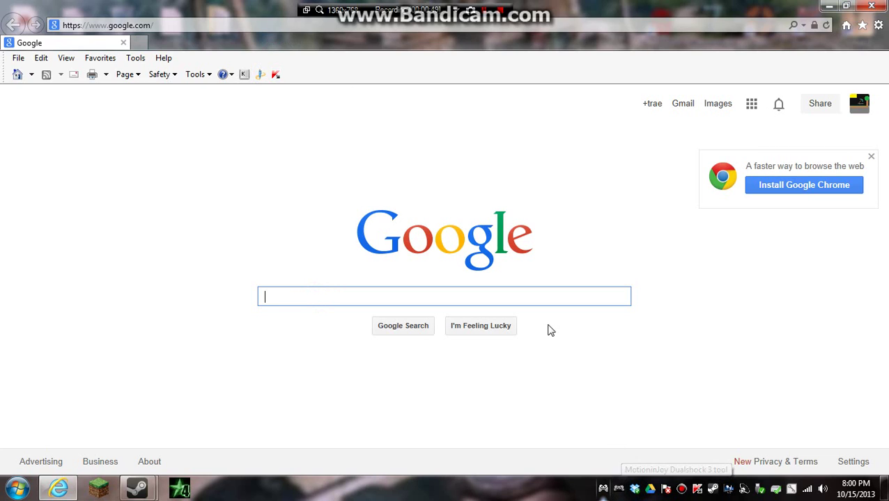
click(552, 299)
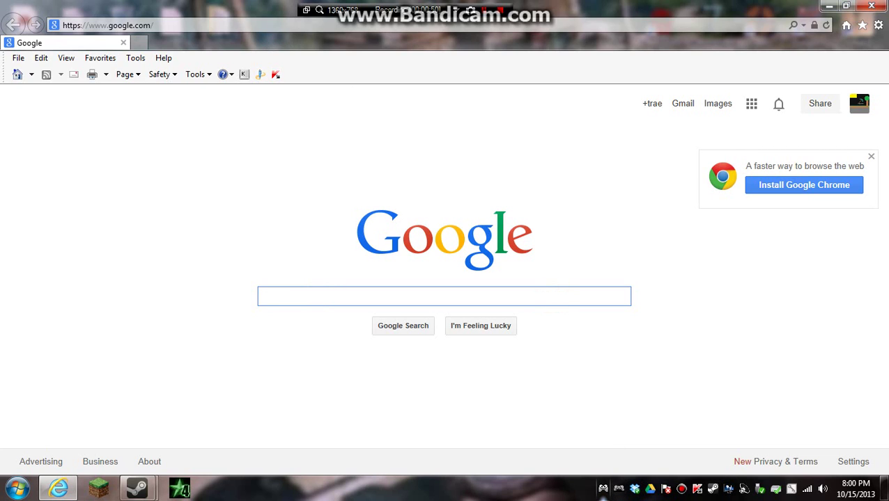
text(ds3)
key(Return)
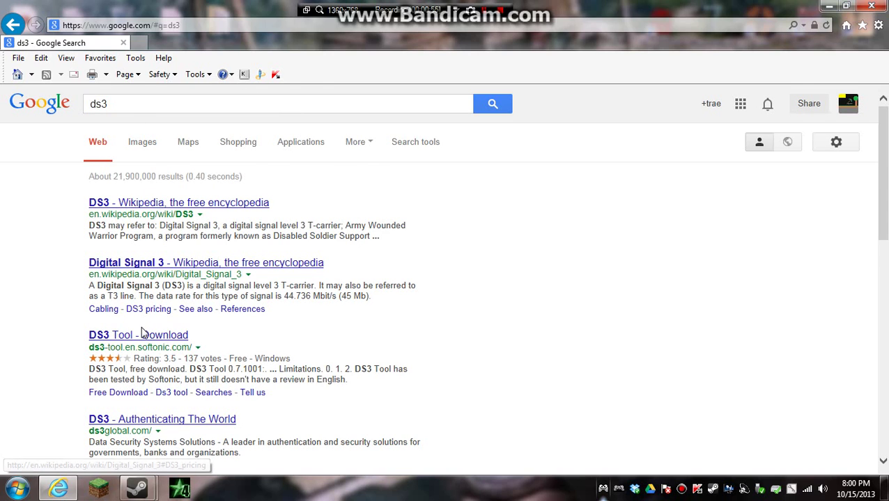
scroll(141, 332, down, 2)
scroll(147, 272, up, 1)
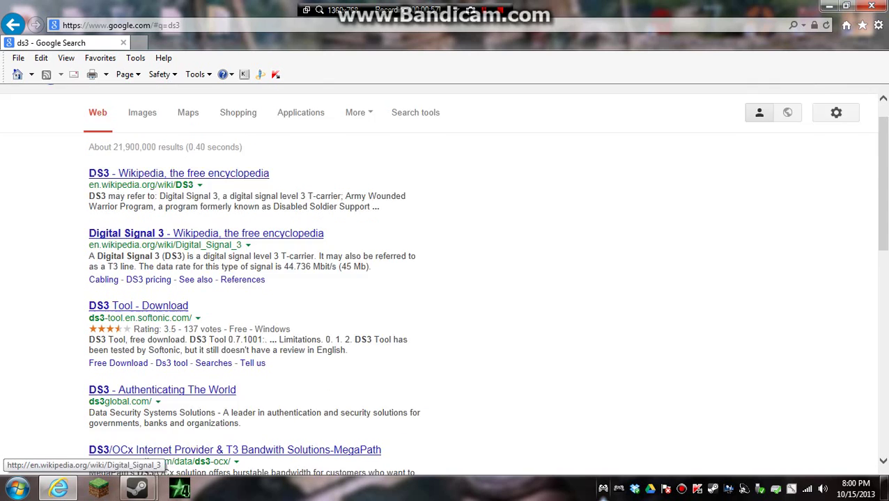
scroll(209, 278, up, 1)
Step: Search Google for 'xpadder for windows 7', then close the browser
drag(146, 105, 75, 116)
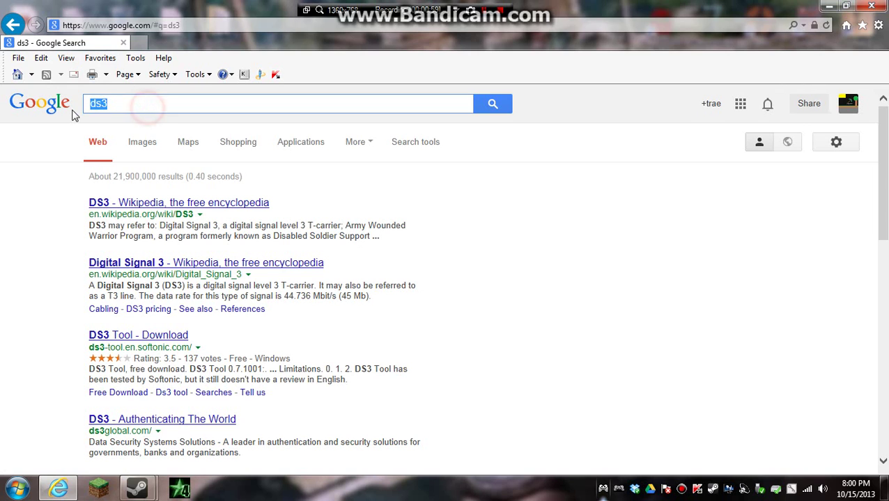
key(BackSpace)
text(xppa)
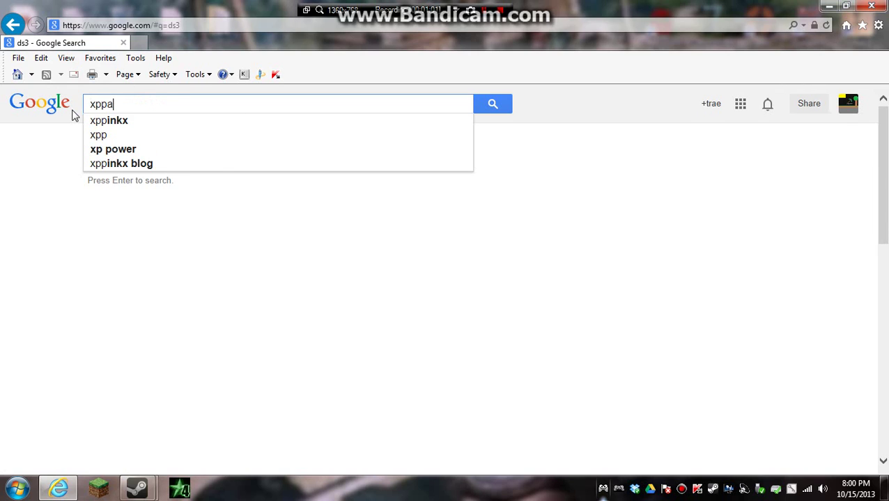
key(BackSpace)
key(BackSpace)
text(d)
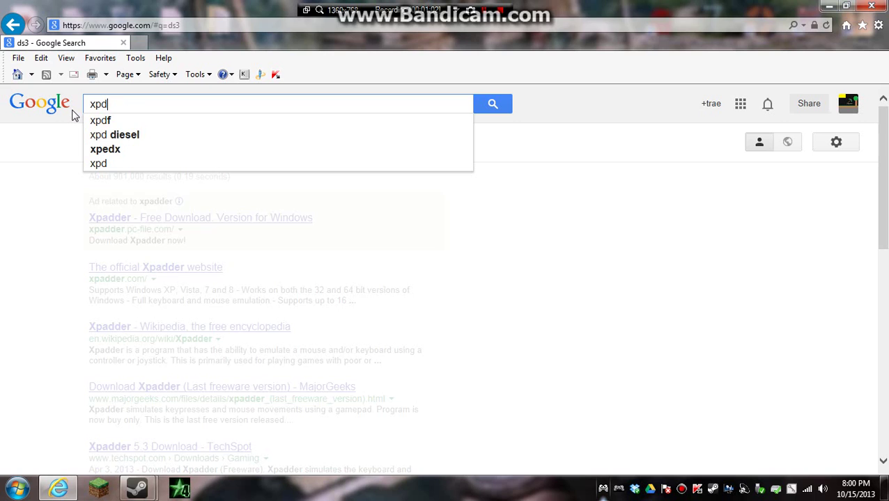
key(BackSpace)
text(adder)
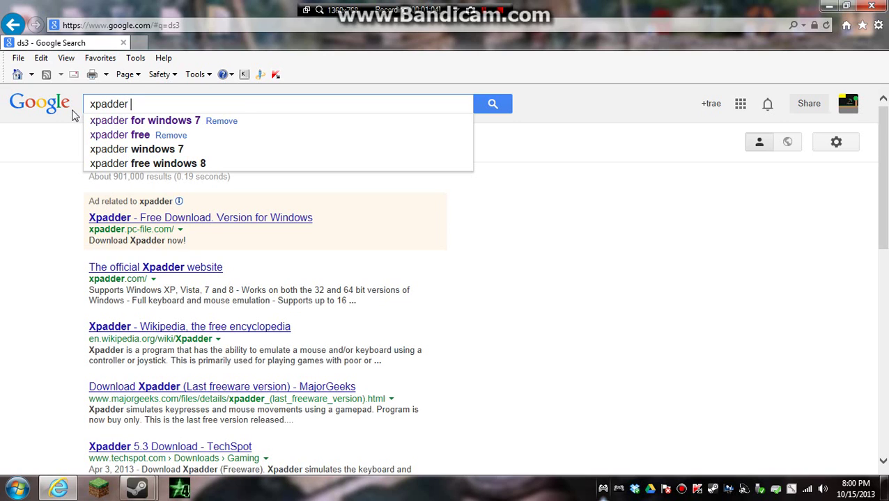
click(147, 128)
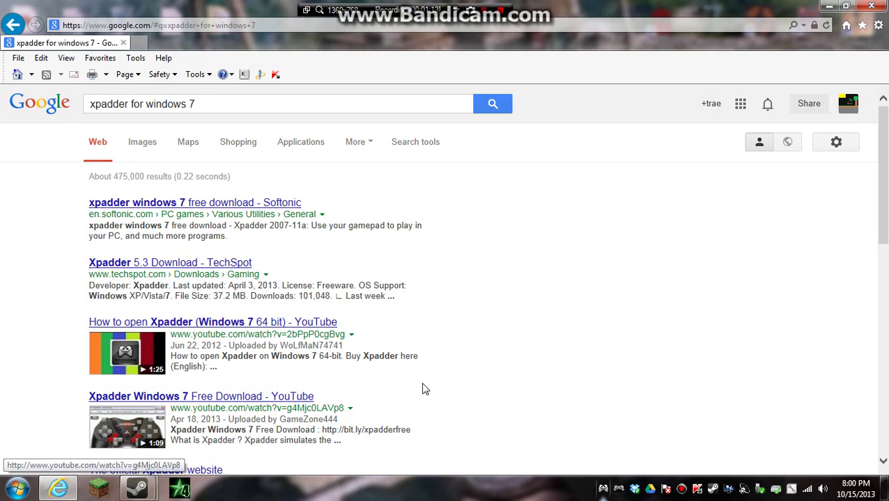
click(871, 5)
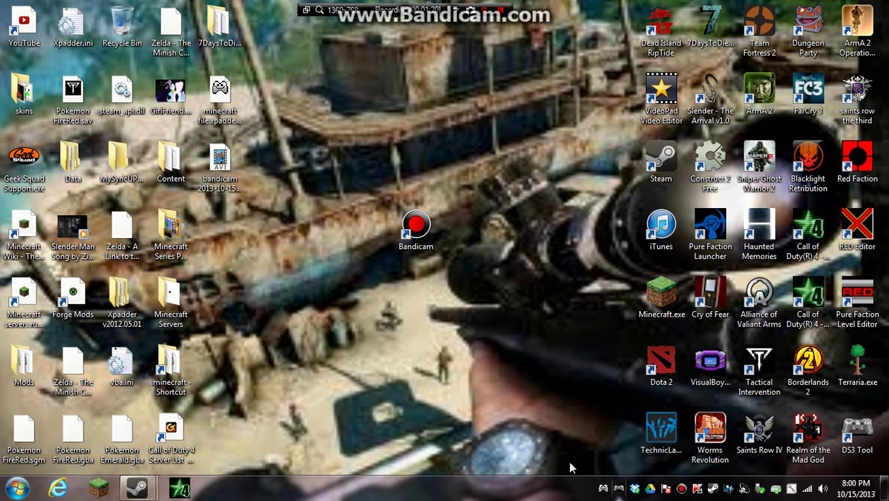
Step: Launch the DS3 Tool, enable the Dualshock 3 in Playstation 2 mode, and test vibration twice
click(872, 420)
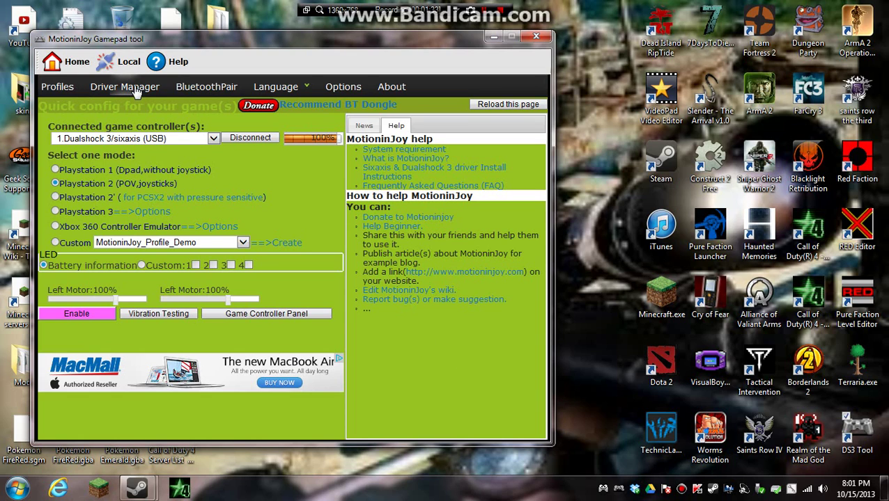
click(66, 62)
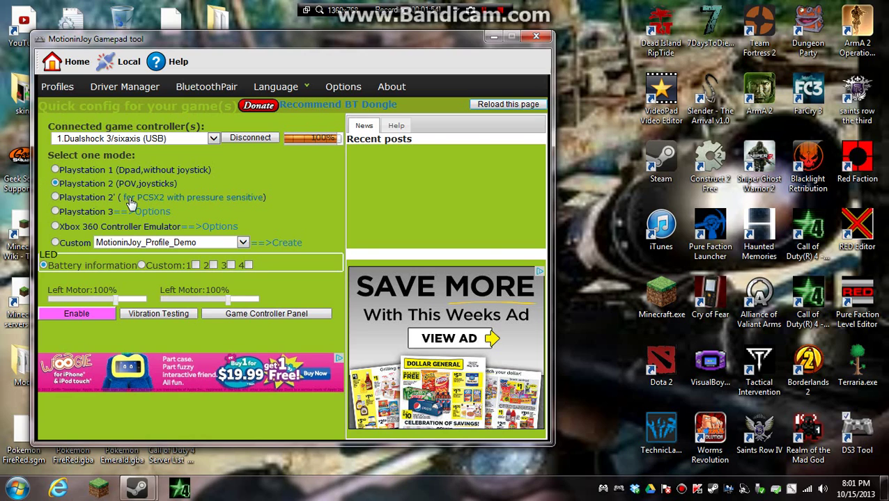
click(87, 313)
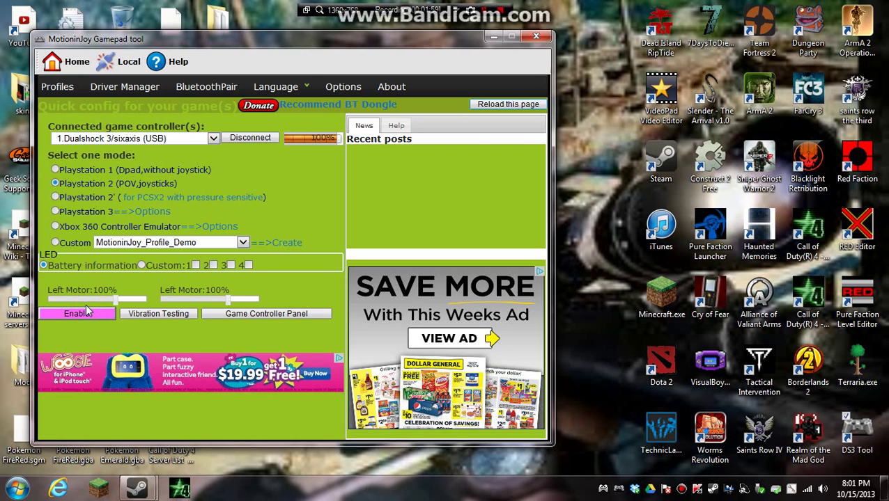
click(156, 315)
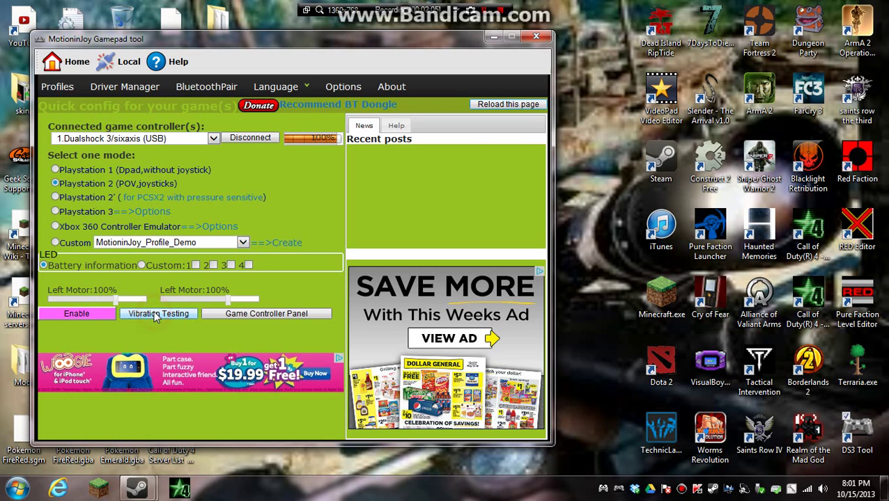
click(147, 315)
Step: Go through the Local and Home pages to Driver Manager and launch Windows Device Manager
click(118, 61)
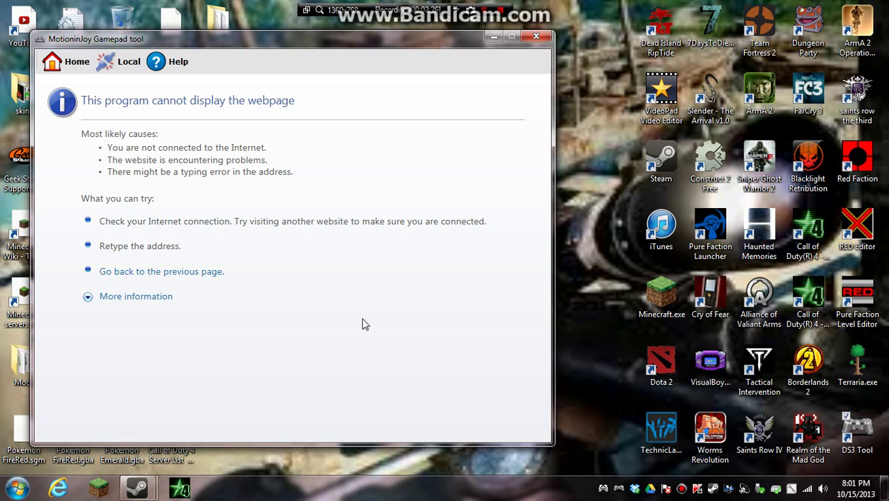
click(69, 62)
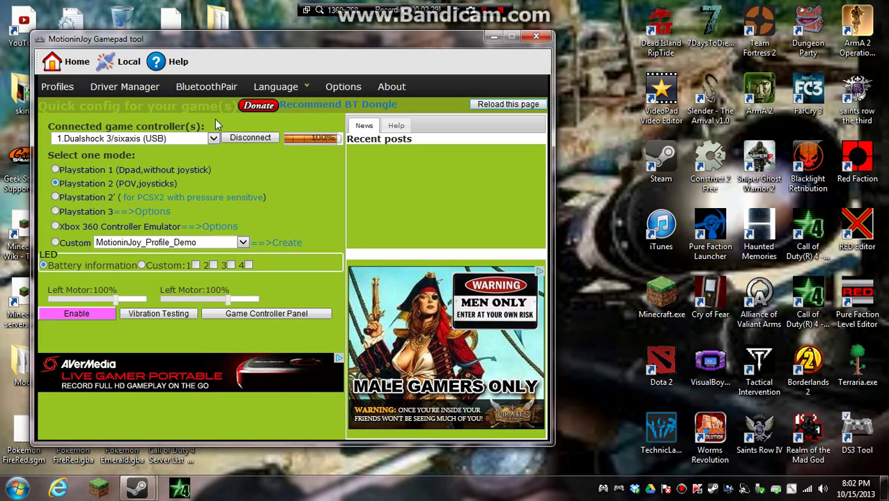
click(136, 85)
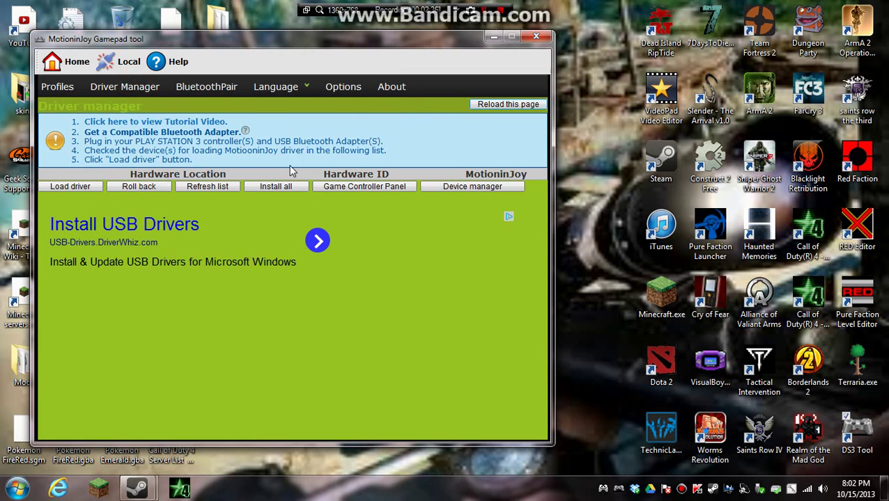
click(443, 187)
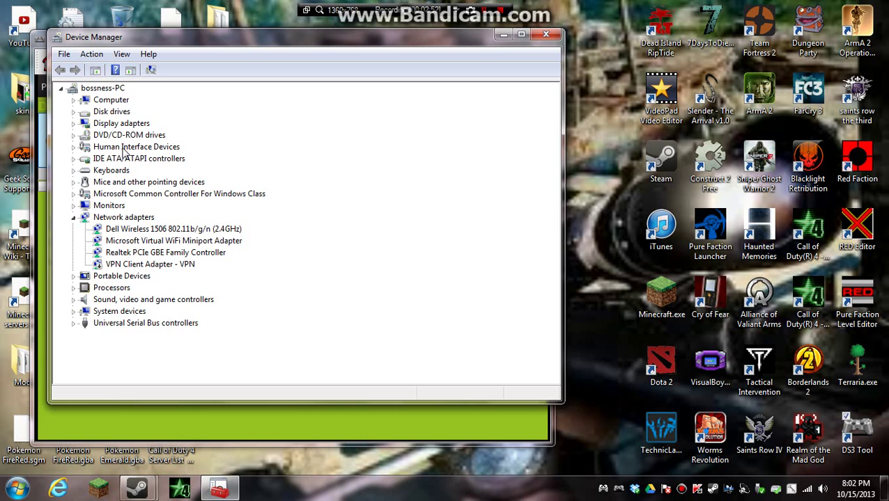
Step: View the HID-compliant game controller's installable drivers, then cancel and close Device Manager
double_click(124, 147)
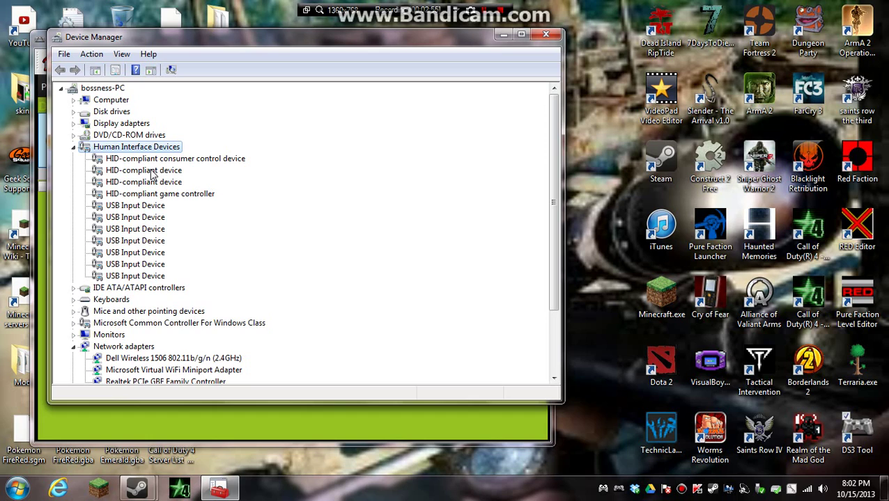
click(160, 195)
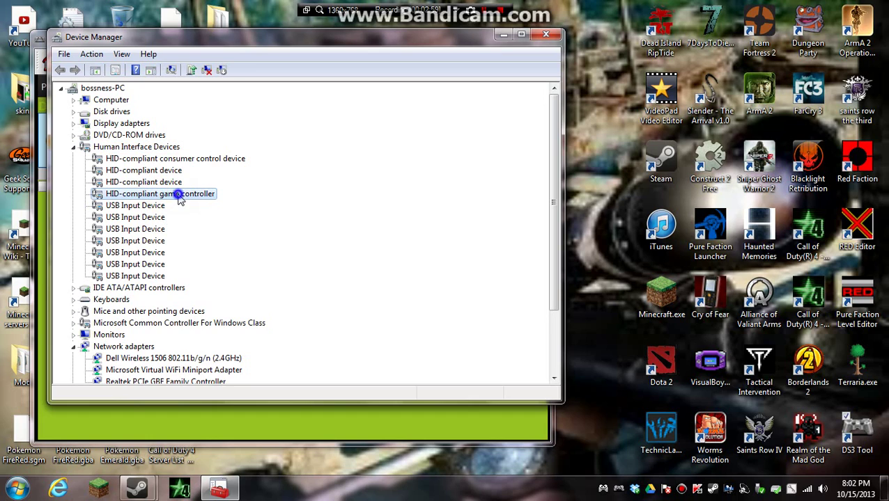
right_click(179, 195)
click(223, 203)
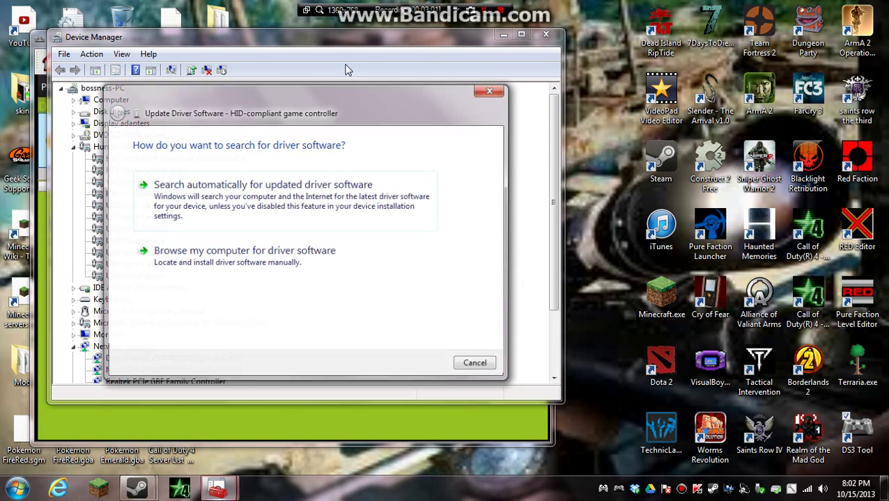
click(228, 258)
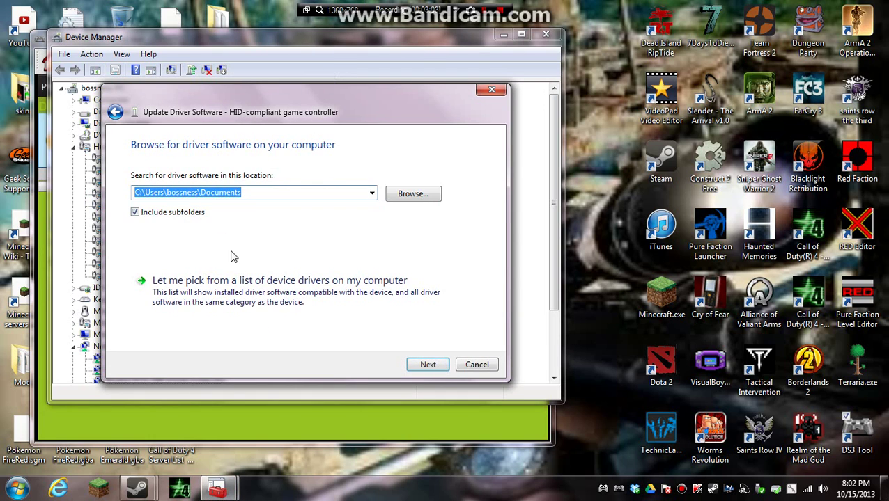
click(221, 293)
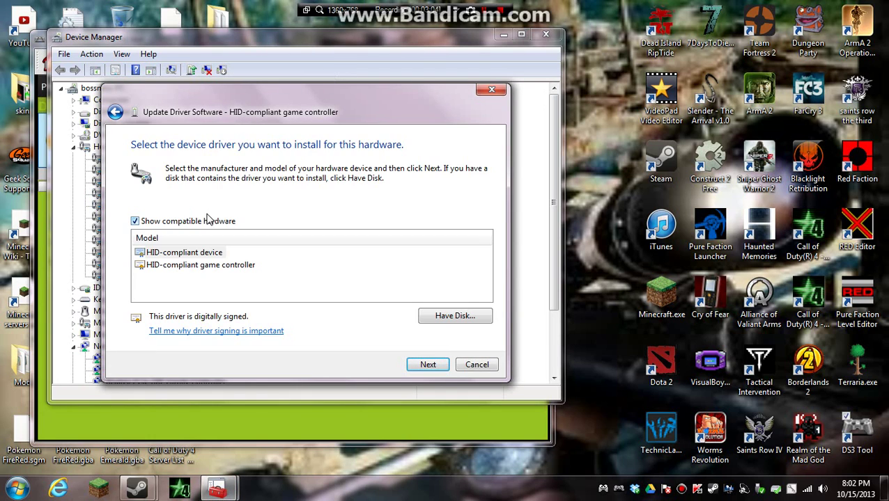
click(177, 269)
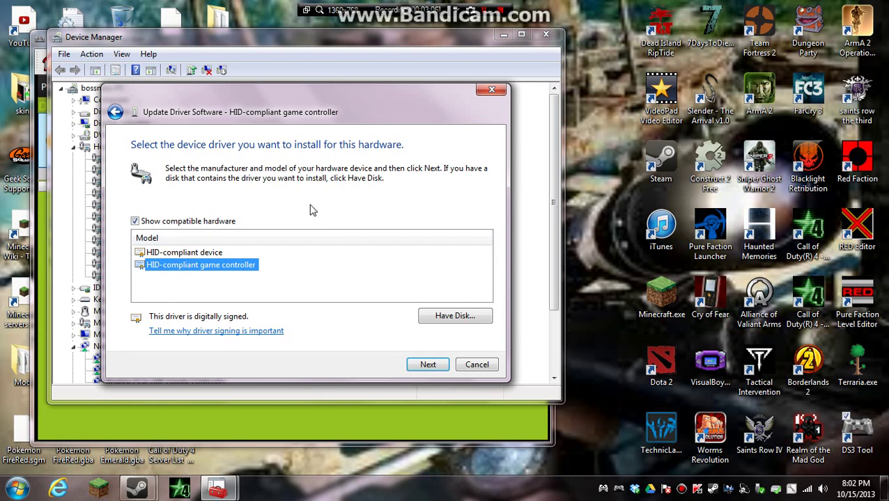
click(491, 90)
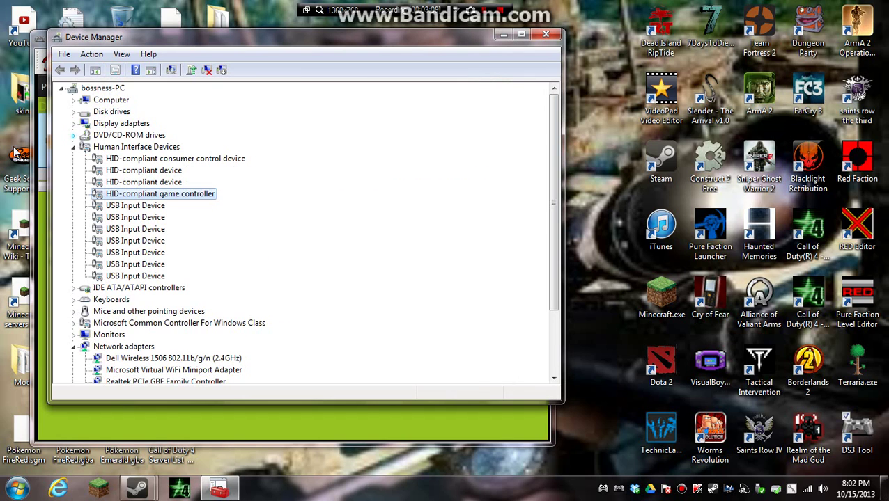
click(545, 33)
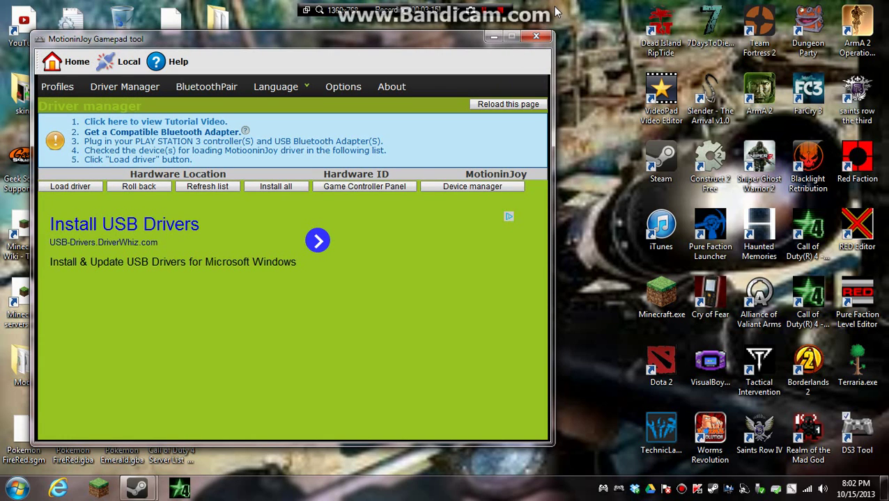
Step: Return to the quick-config profiles page and test the controller's vibration twice
click(101, 89)
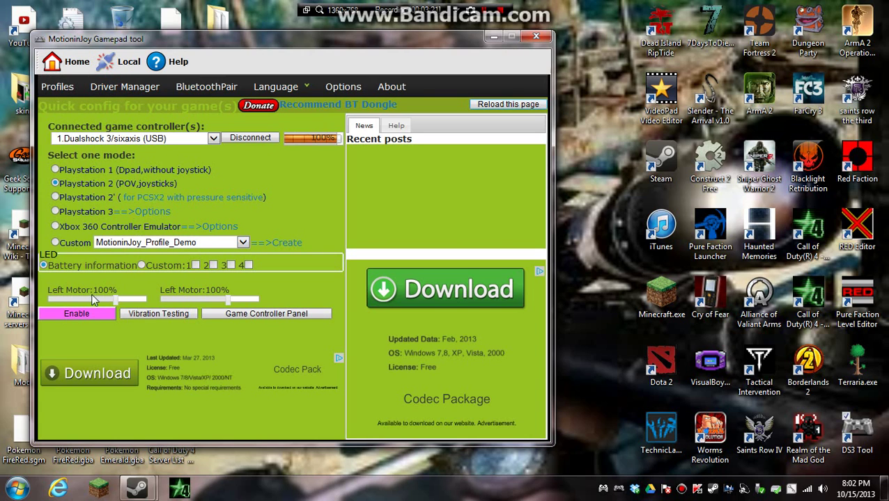
click(181, 315)
click(172, 315)
Step: Enable the Dualshock 3 in Playstation 2 (POV,joysticks) mode, test vibration, and close MotioninJoy
click(56, 184)
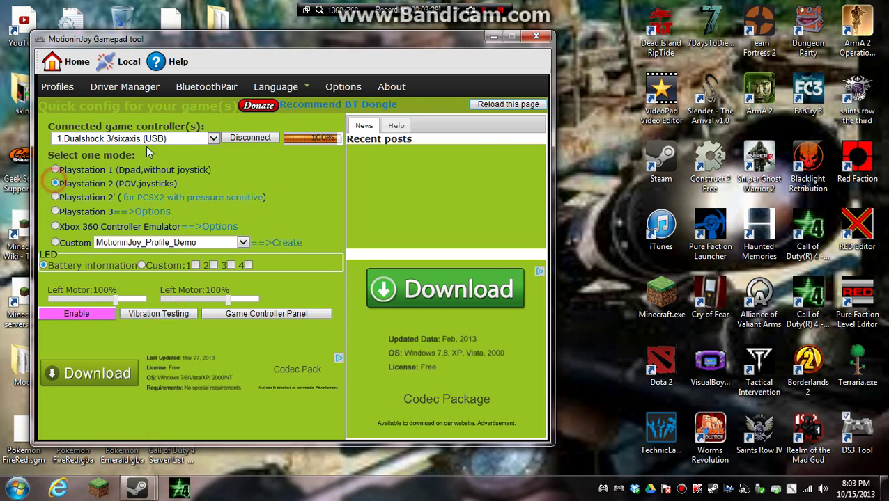
click(215, 138)
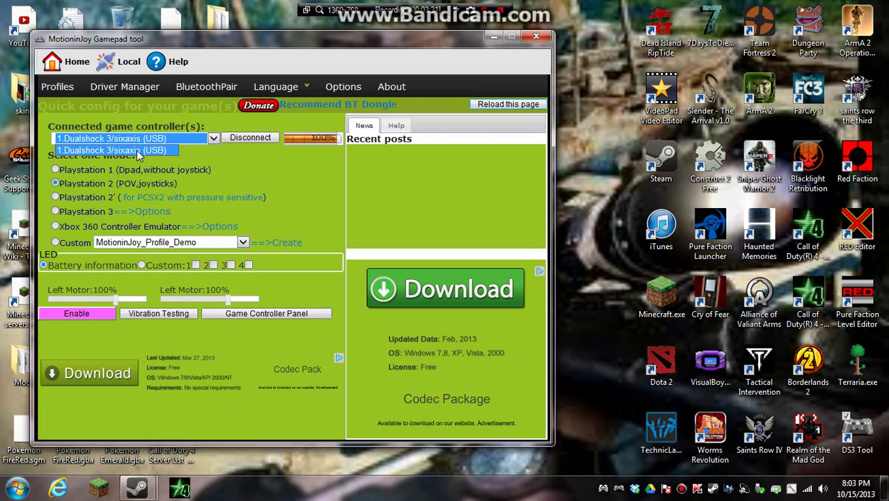
click(137, 152)
click(98, 311)
click(148, 314)
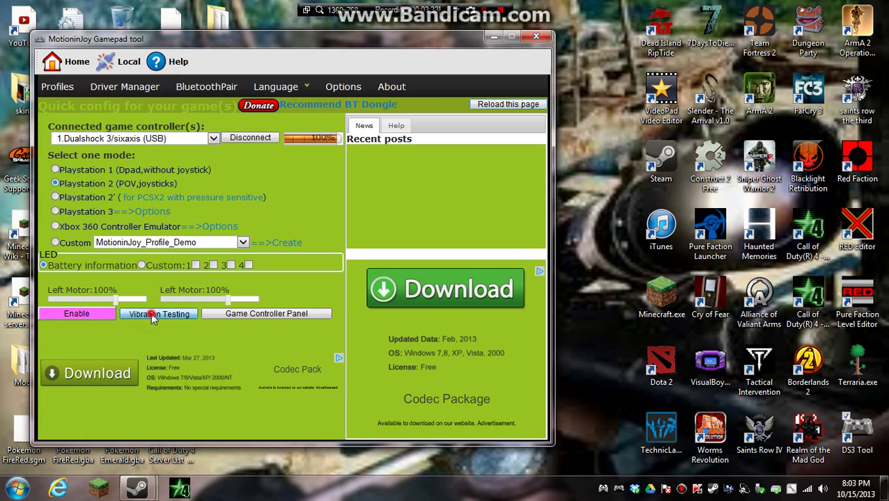
click(536, 36)
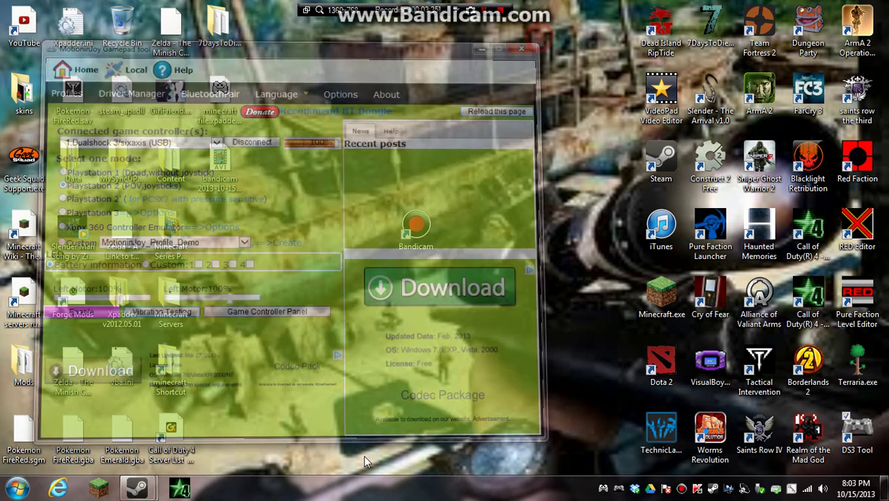
Step: Create a new Xpadder controller with Stick 1 and Stick 2 enabled, then close Controller Settings
click(605, 489)
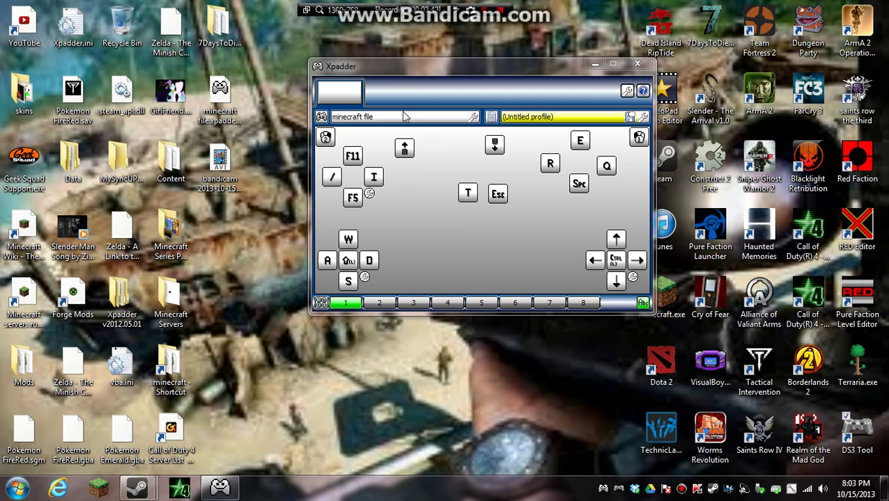
click(322, 117)
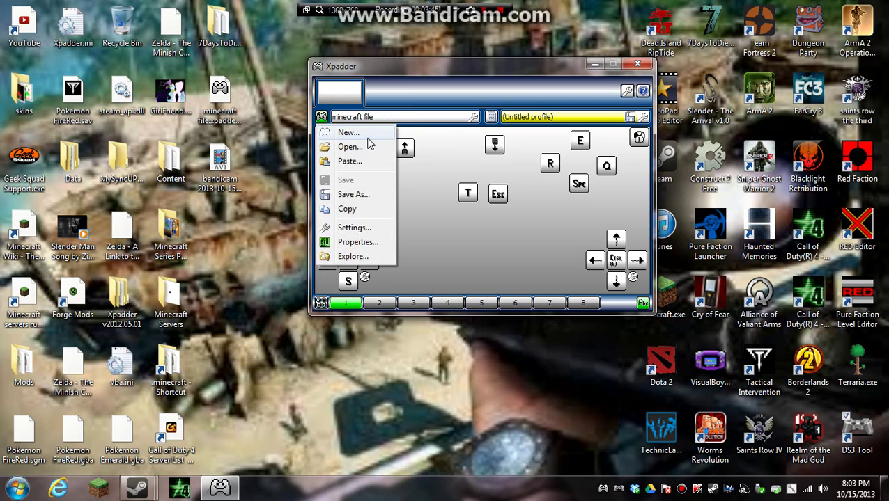
click(529, 206)
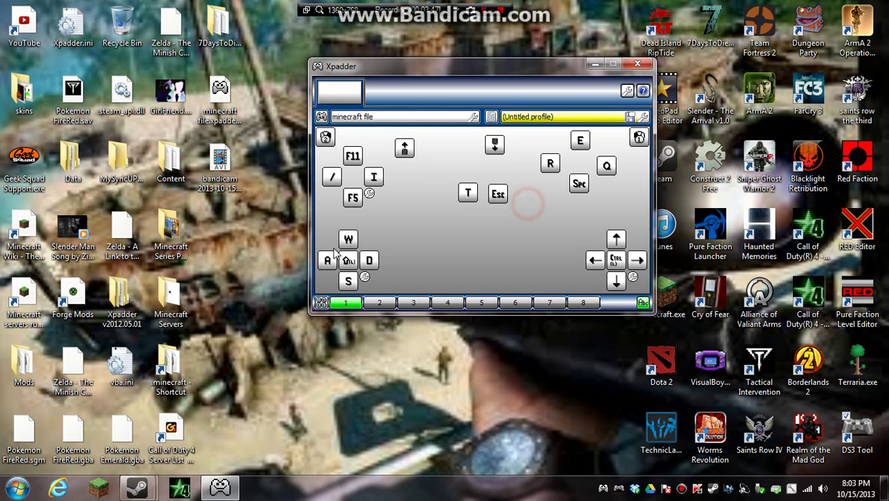
click(322, 117)
click(353, 135)
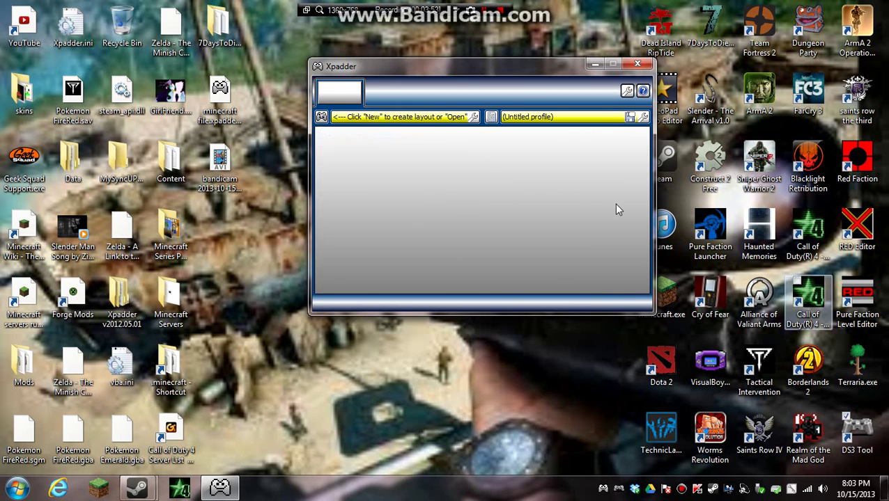
click(302, 289)
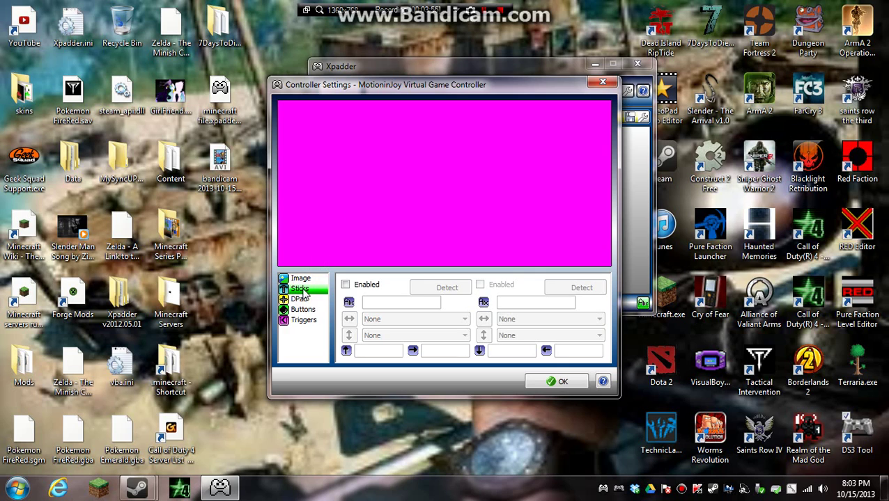
click(351, 287)
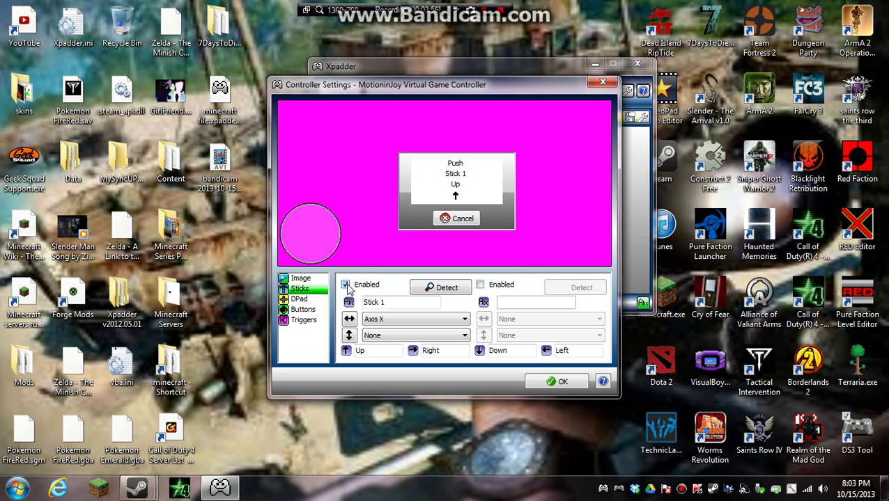
click(491, 287)
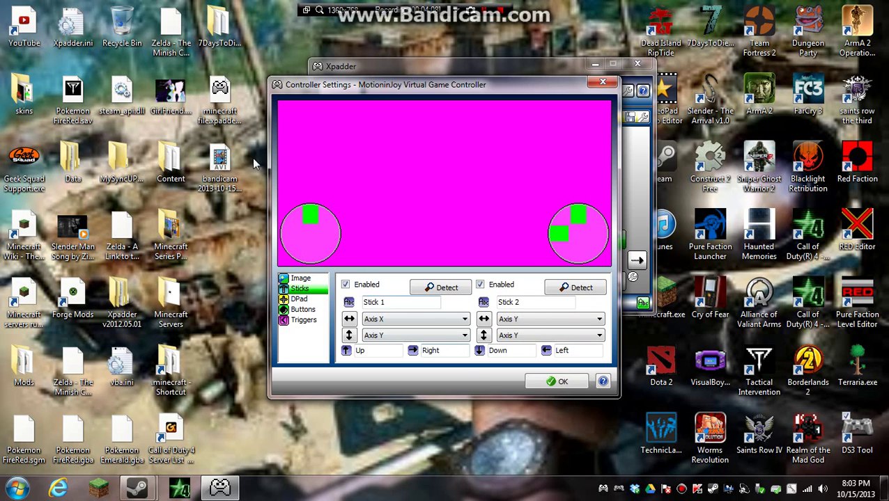
click(604, 84)
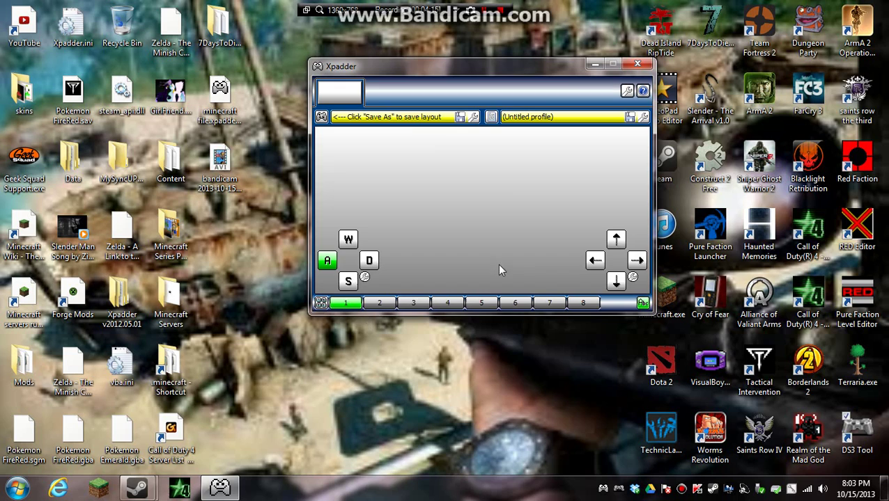
Step: Discard the unsaved new controller and load minecraft file.xpaddercontroller in Xpadder
click(636, 64)
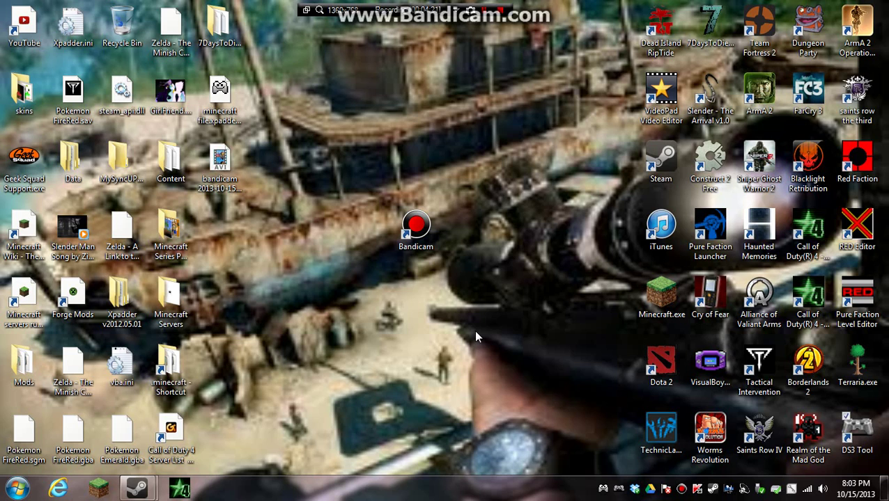
click(603, 489)
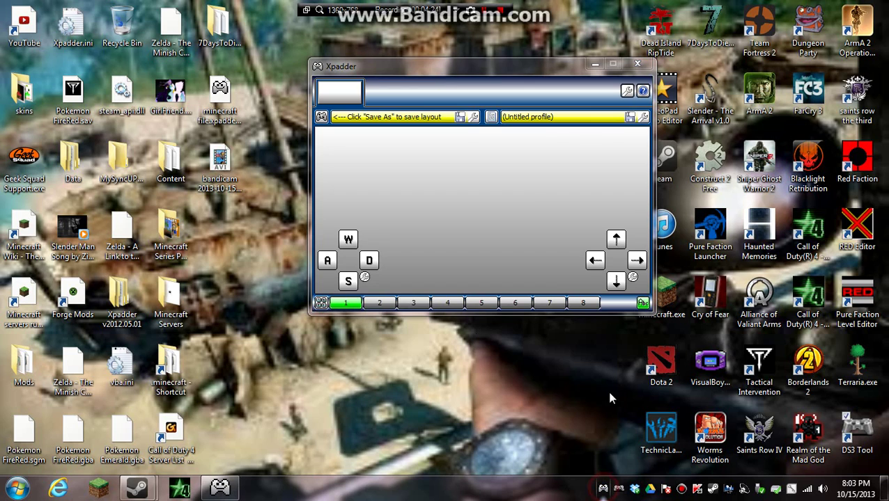
click(322, 117)
click(352, 148)
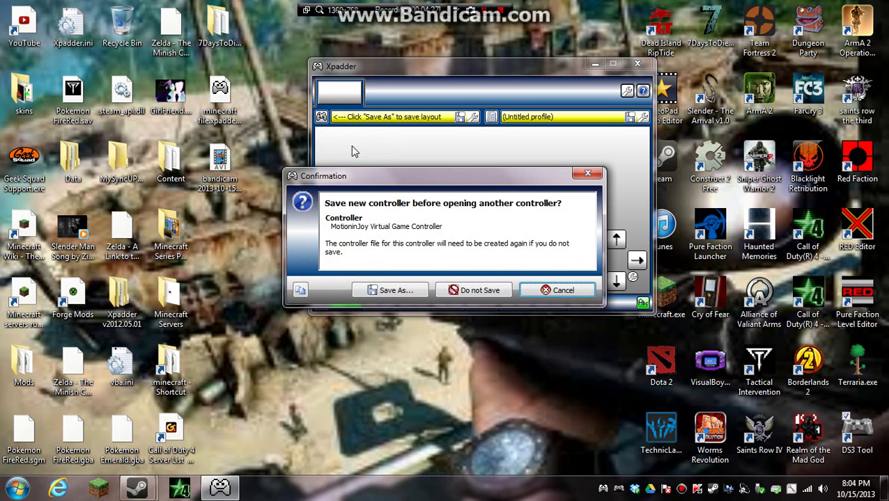
click(475, 291)
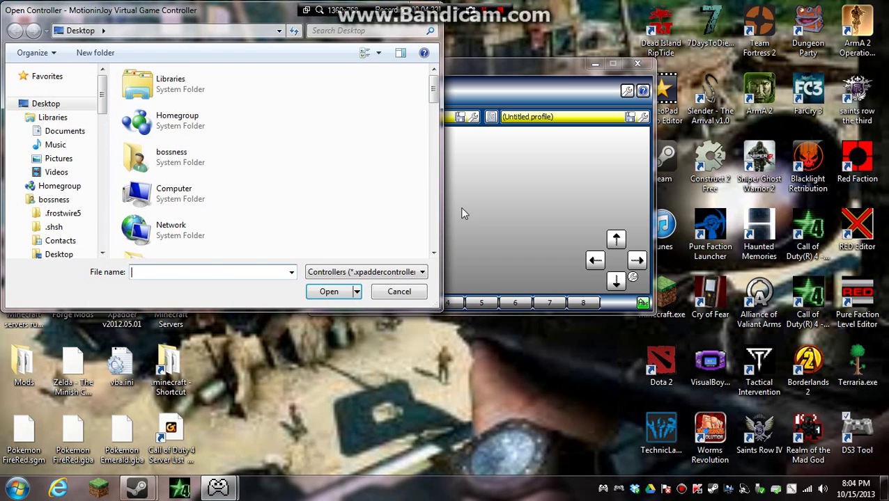
drag(436, 90, 432, 198)
click(237, 180)
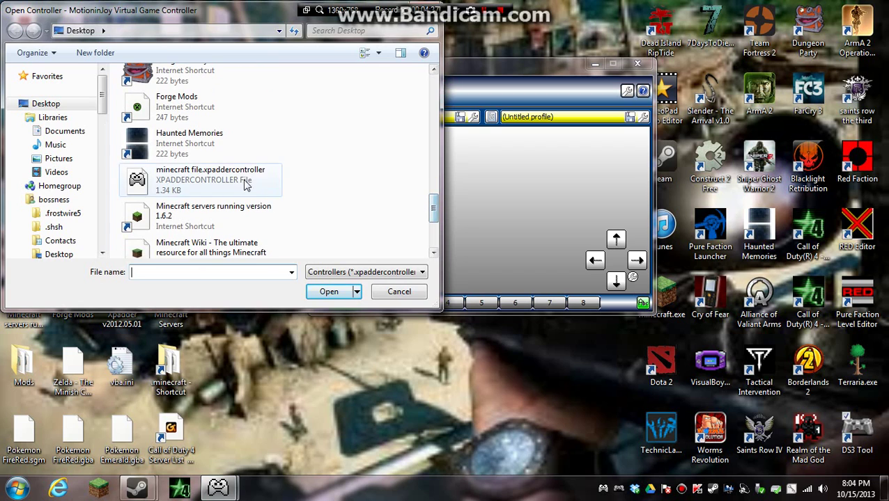
click(329, 291)
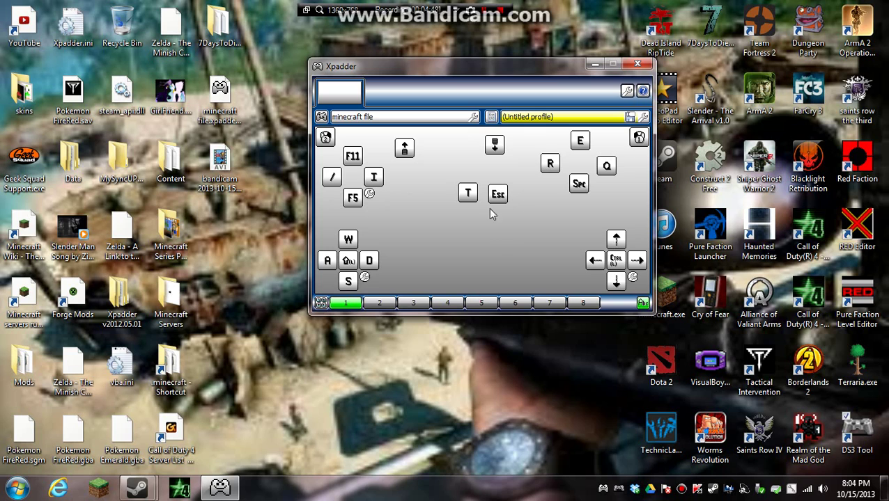
Step: Close Xpadder, start Minecraft.exe, and move the launcher window to the right
click(636, 64)
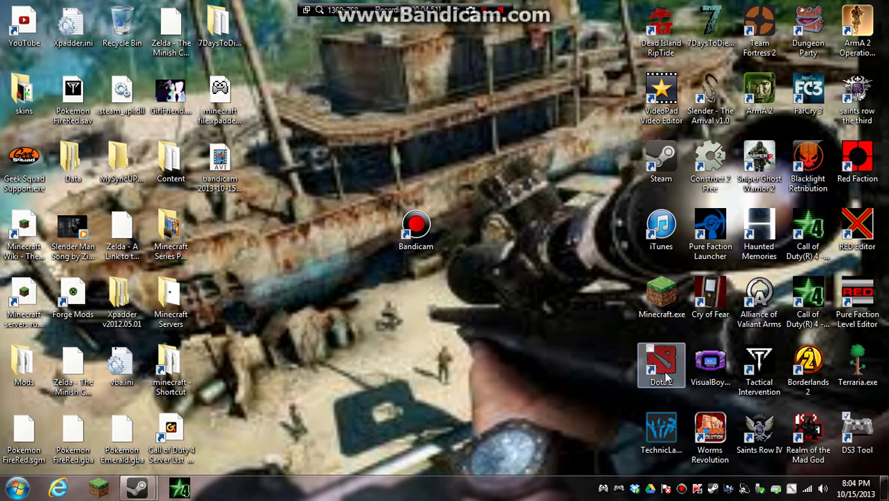
double_click(661, 296)
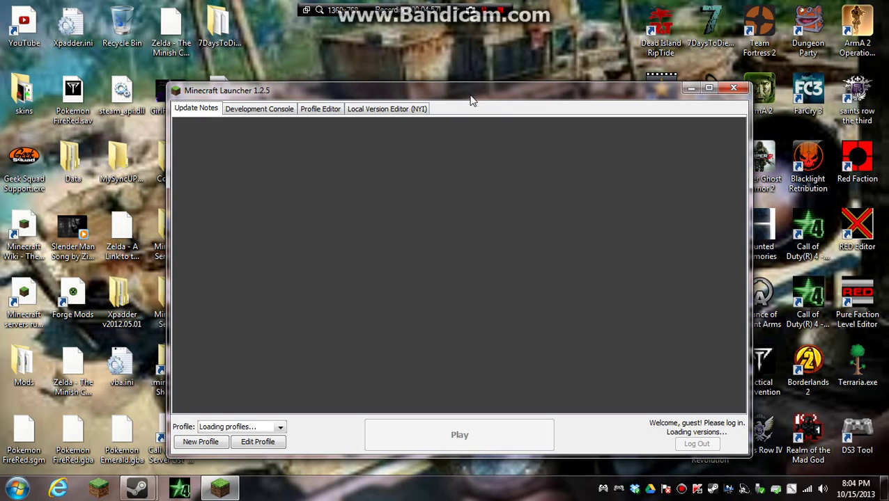
drag(471, 101, 594, 118)
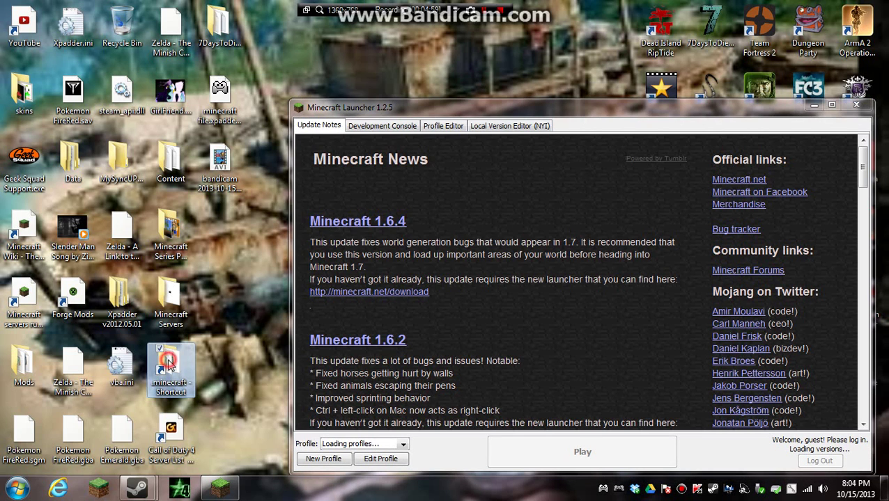
Step: Move all six desktop Mods files into the .minecraft mods folder
double_click(170, 362)
double_click(374, 243)
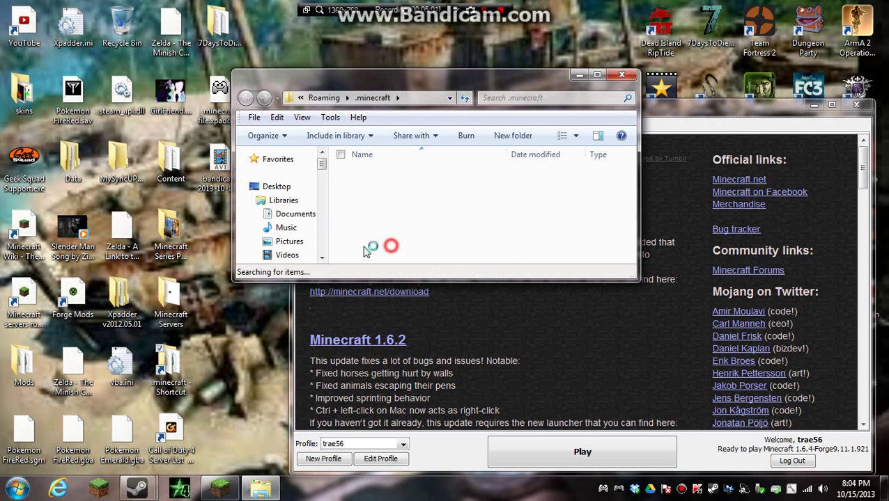
double_click(40, 377)
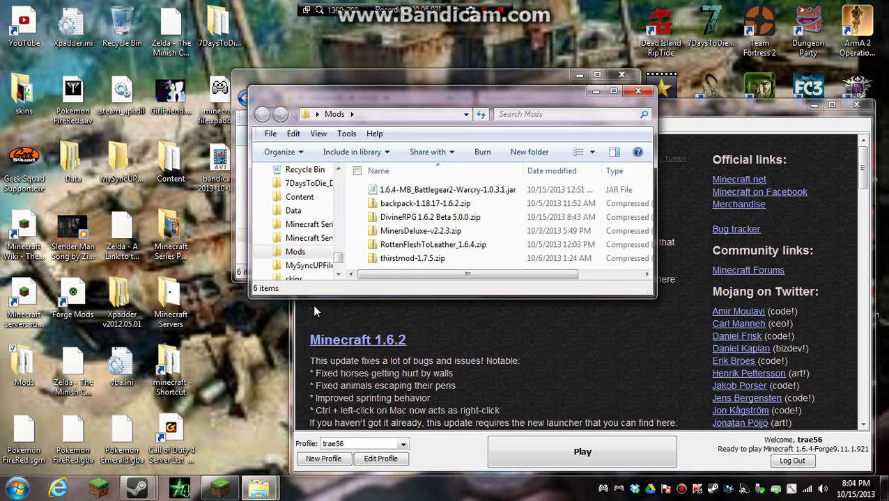
click(351, 257)
drag(367, 259, 455, 184)
drag(399, 92, 606, 151)
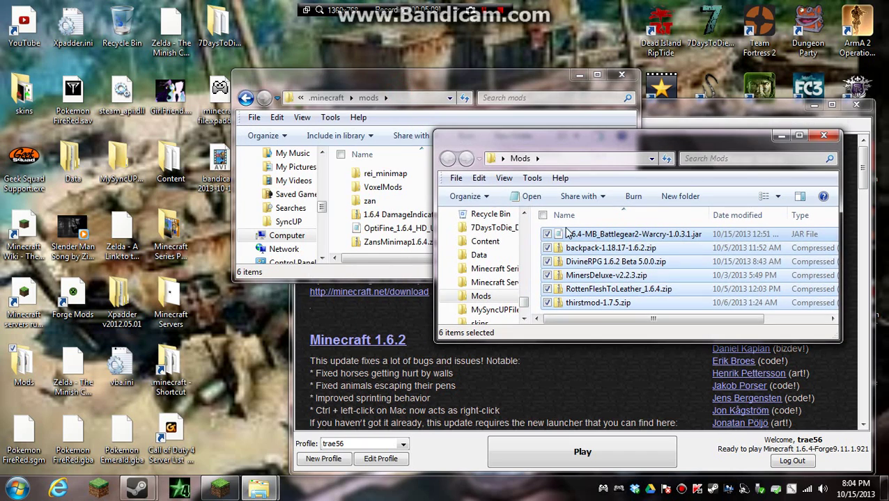
drag(575, 275, 340, 195)
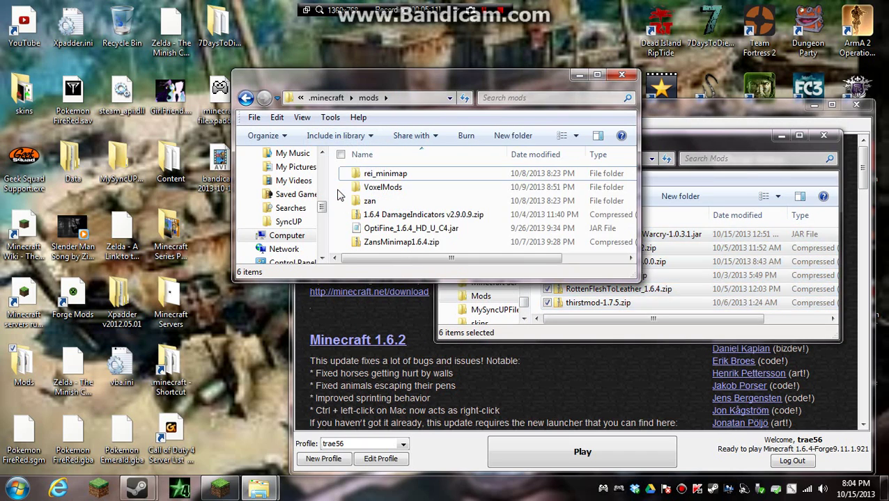
Step: Move the DivineRPG zip from .minecraft mods back to the desktop Mods folder
double_click(401, 232)
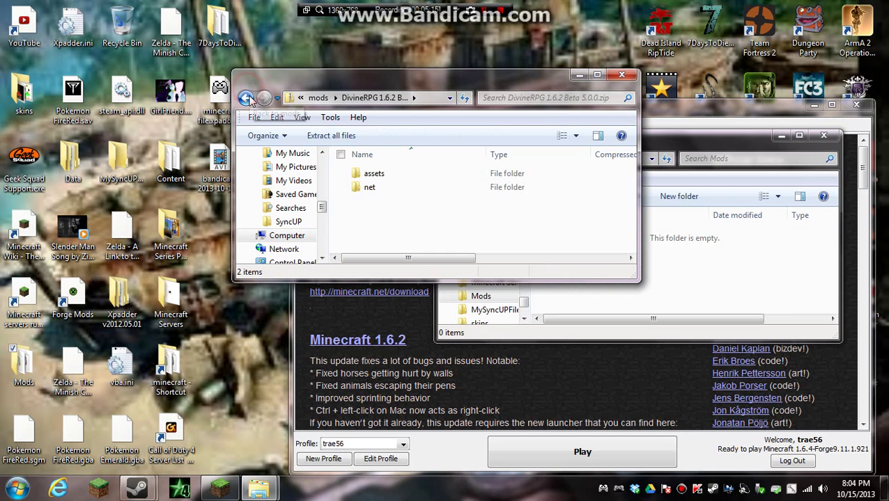
click(245, 97)
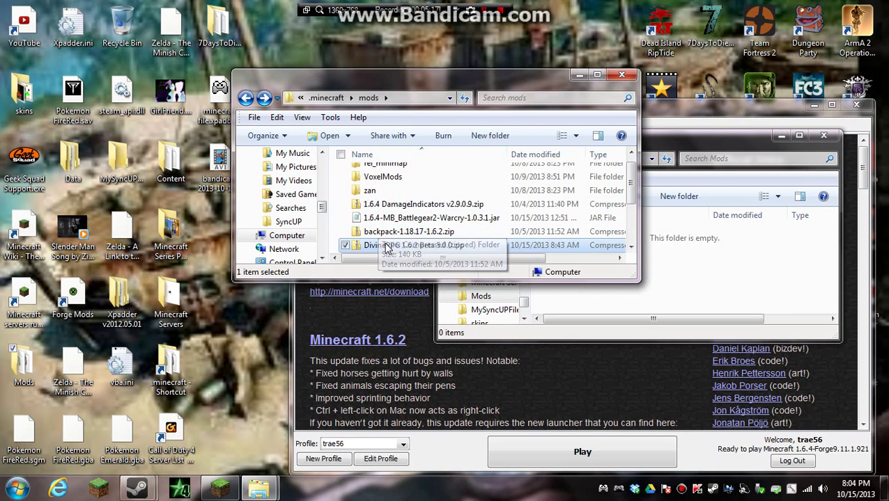
scroll(488, 209, right, 3)
click(668, 253)
key(ctrl+v)
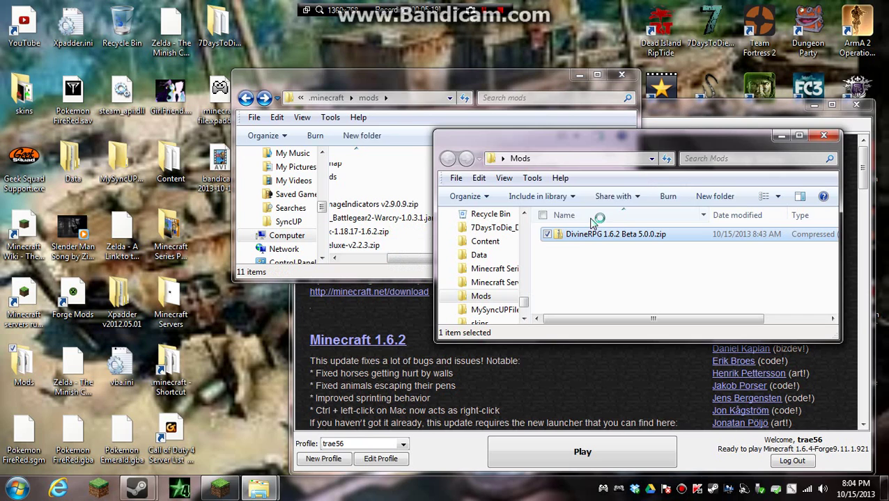
click(640, 94)
Step: Close both folder windows and start Minecraft 1.6.4 with Play
click(622, 75)
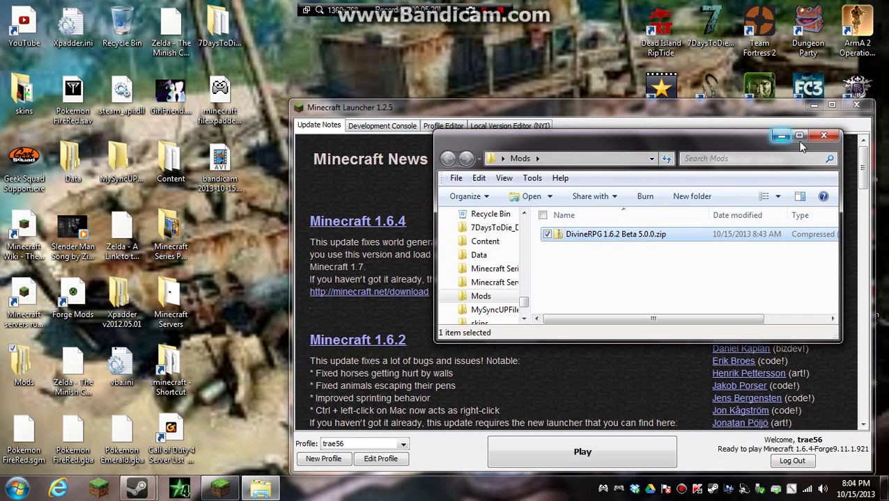
click(823, 135)
click(602, 454)
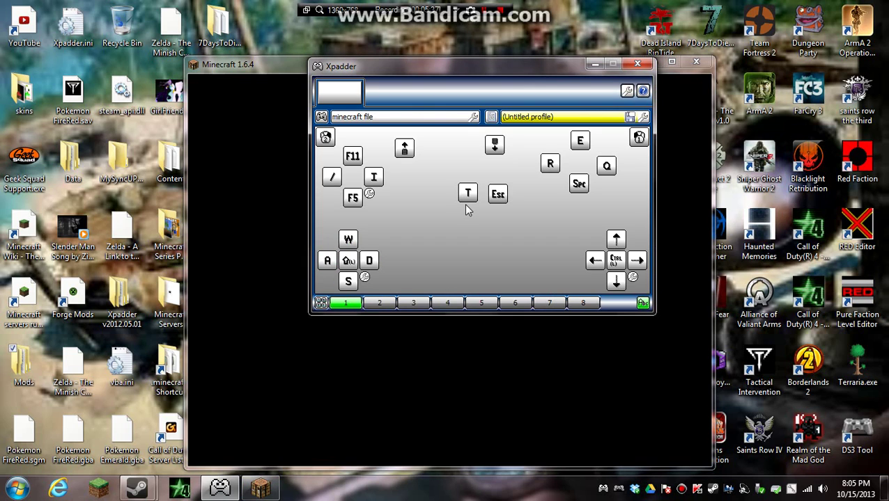
Step: Minimize Xpadder and let Minecraft 1.6.4 reach its title menu with Forge and 10 mods
click(593, 66)
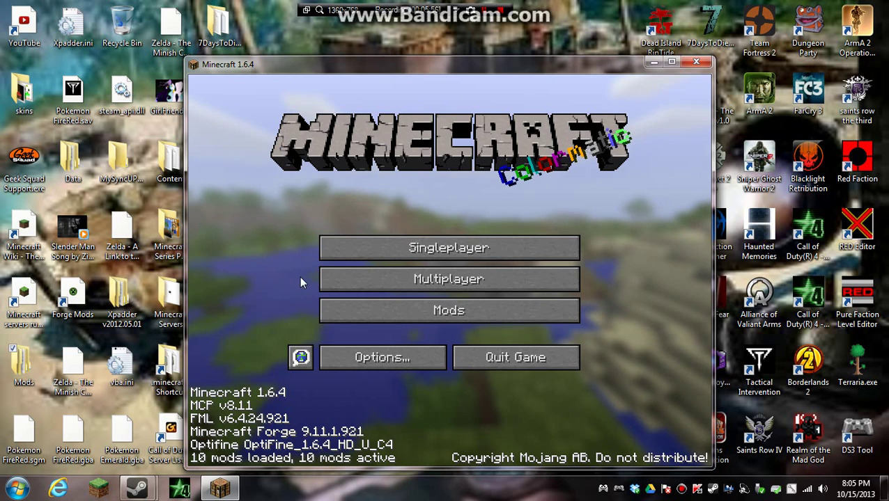
Step: Start the singleplayer Creative Mode world named 'world' and wait for the mods check
click(361, 243)
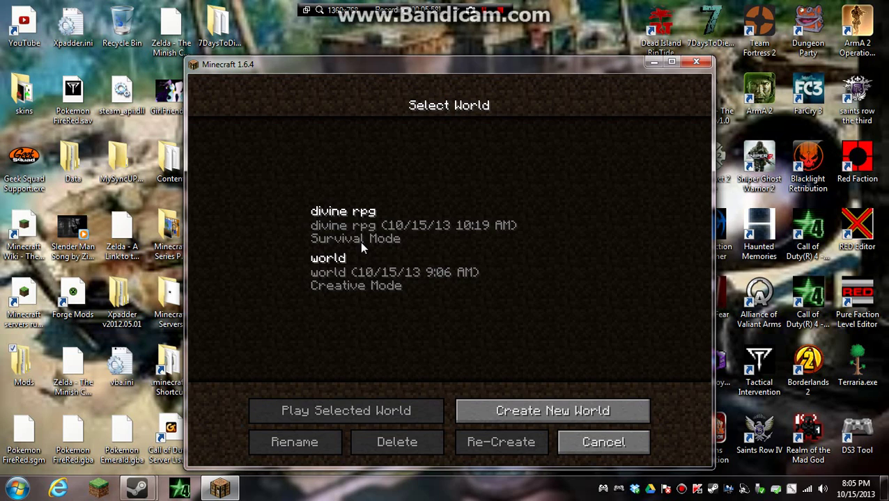
click(340, 272)
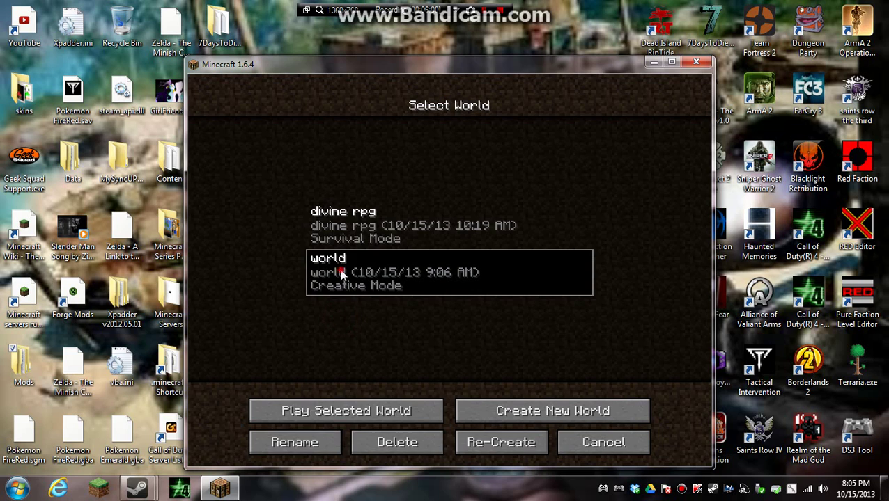
click(331, 422)
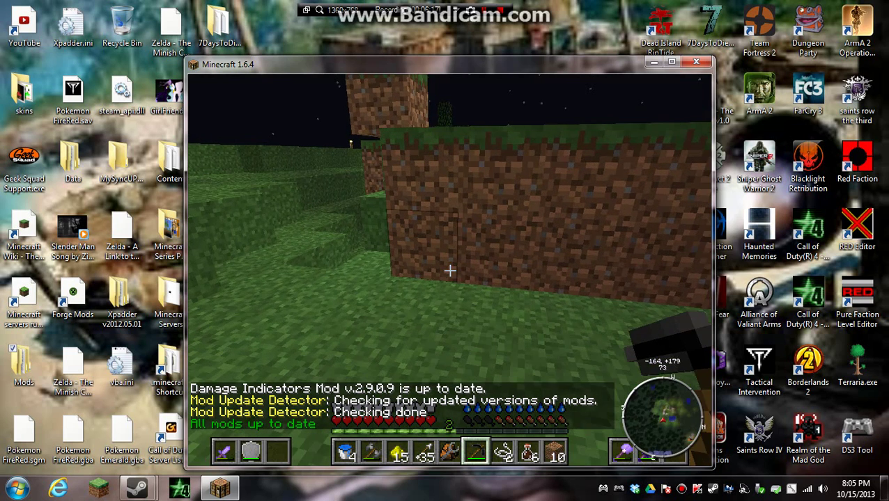
Step: Walk past the dirt wall, houses, grass field and wheat farm, then pause the game
key(w)
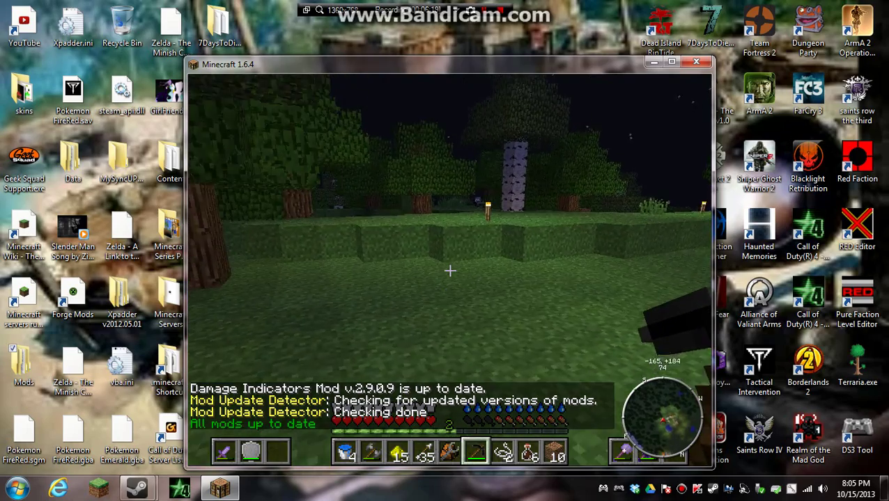
key(w)
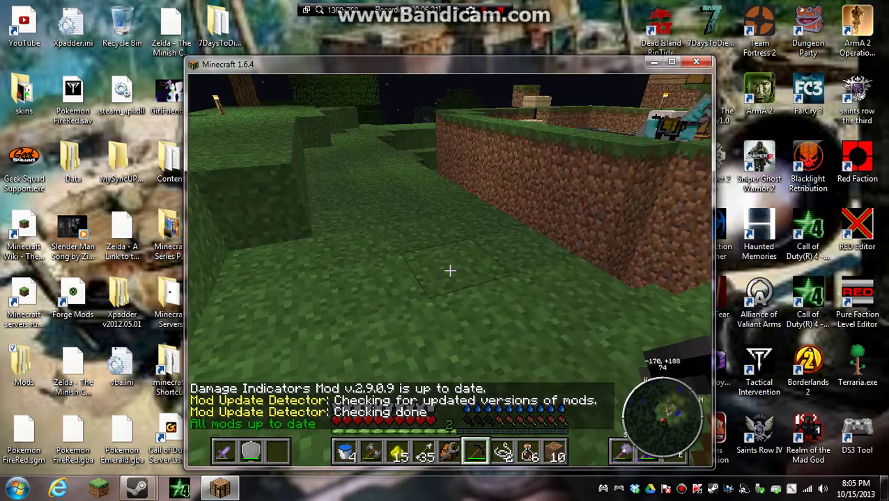
key(w)
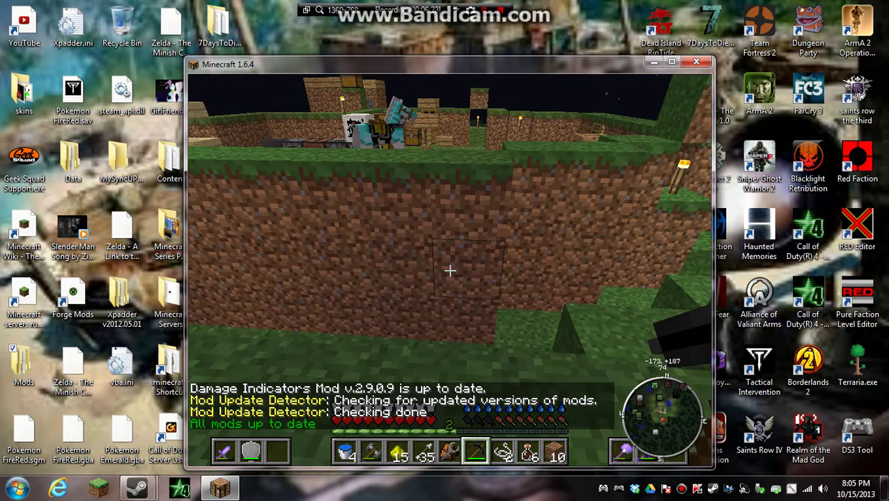
key(w)
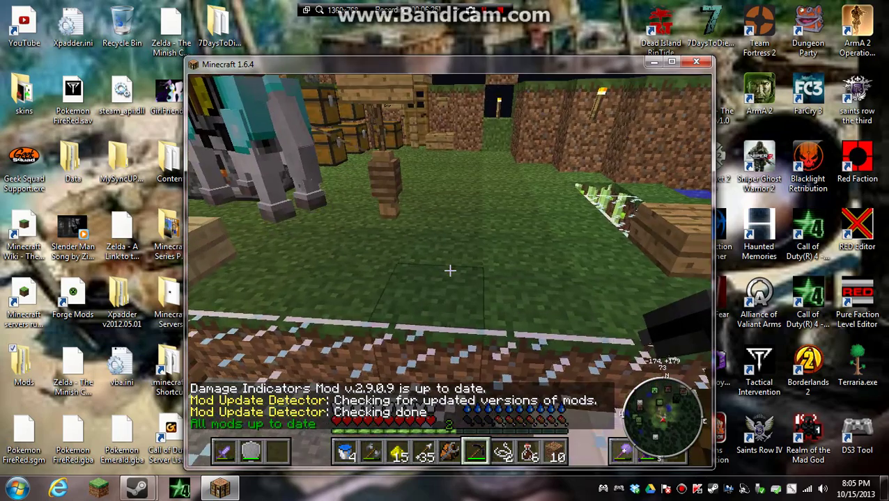
key(w)
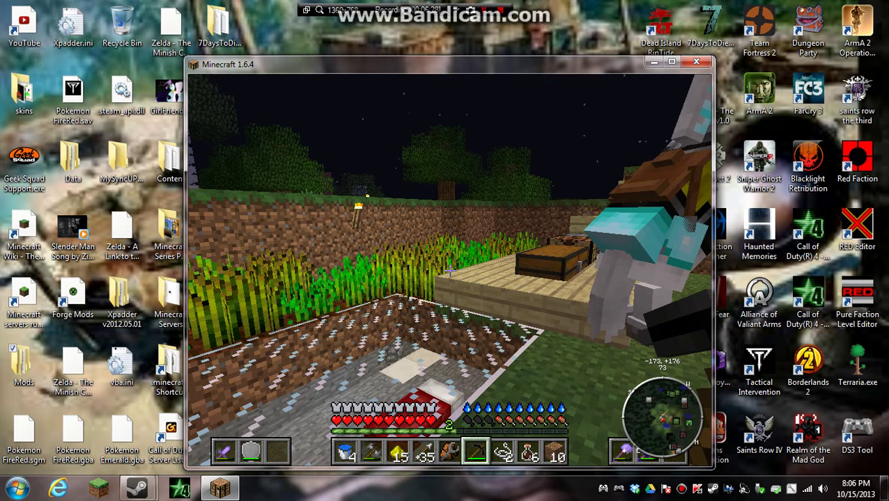
key(Escape)
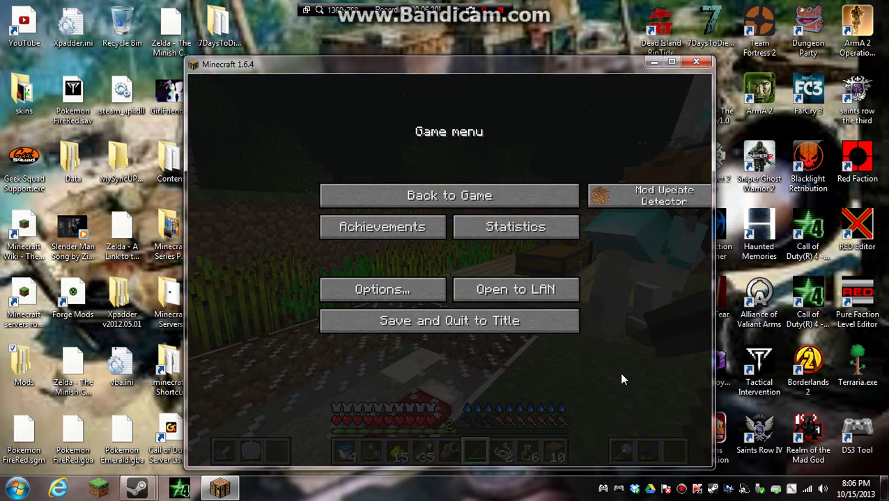
Step: Check the right stick's Mouse Settings in the Xpadder layout, then minimize Xpadder
click(603, 489)
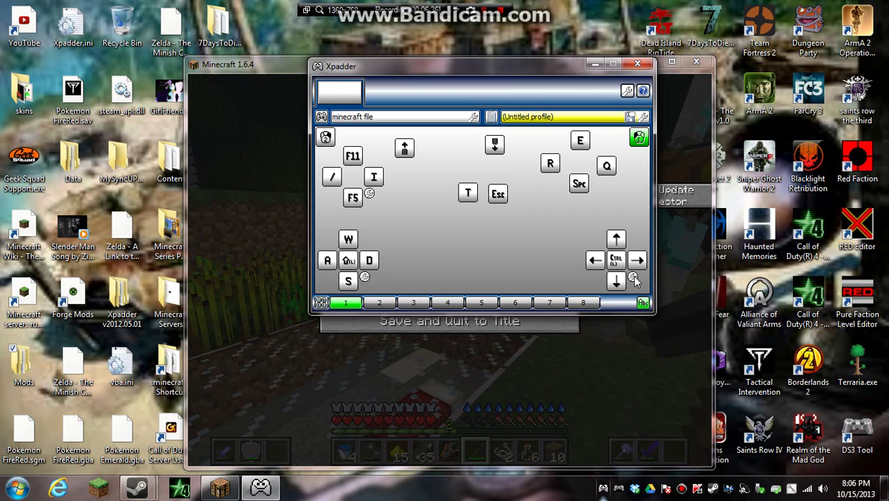
click(633, 280)
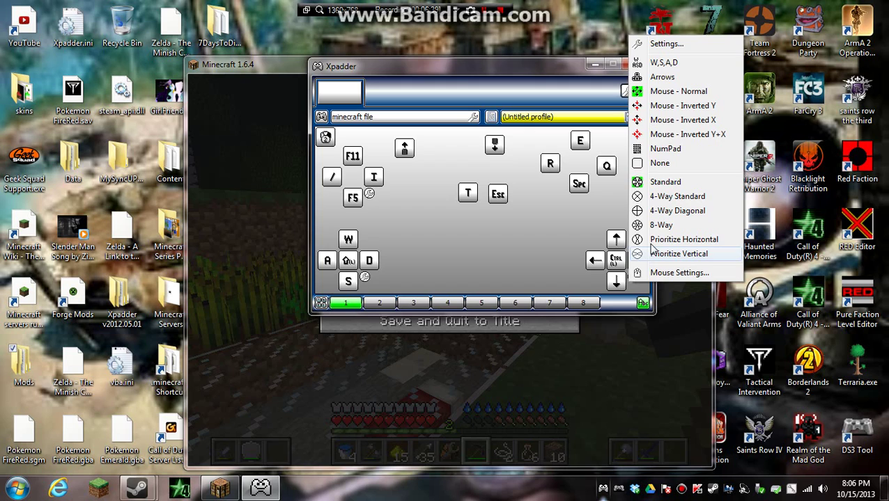
click(669, 272)
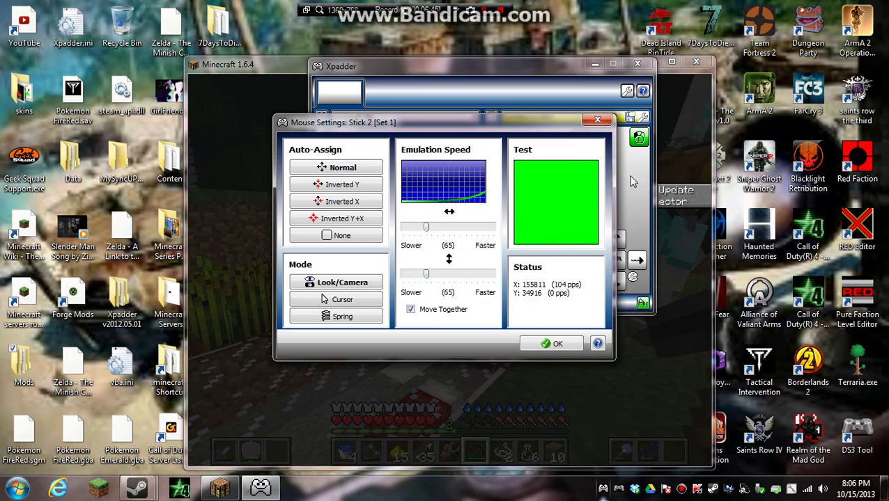
click(597, 120)
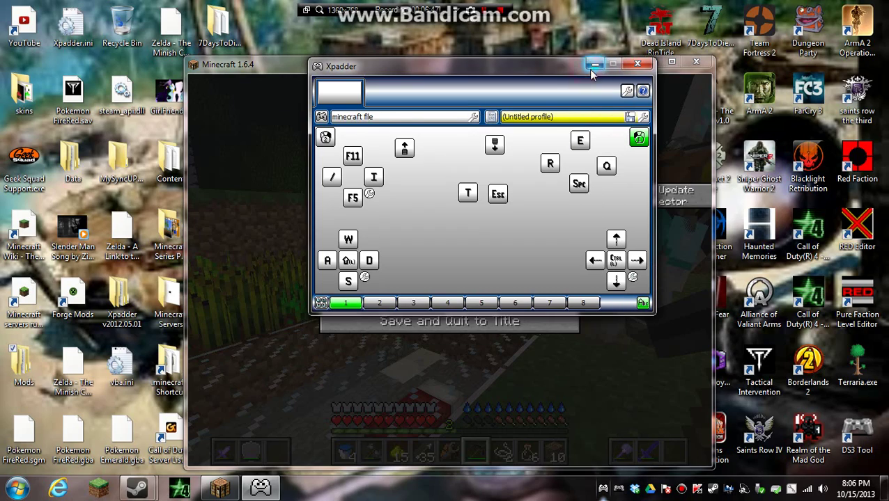
click(593, 66)
Step: Return to the game, look across the base and briefly view the inventory
click(492, 199)
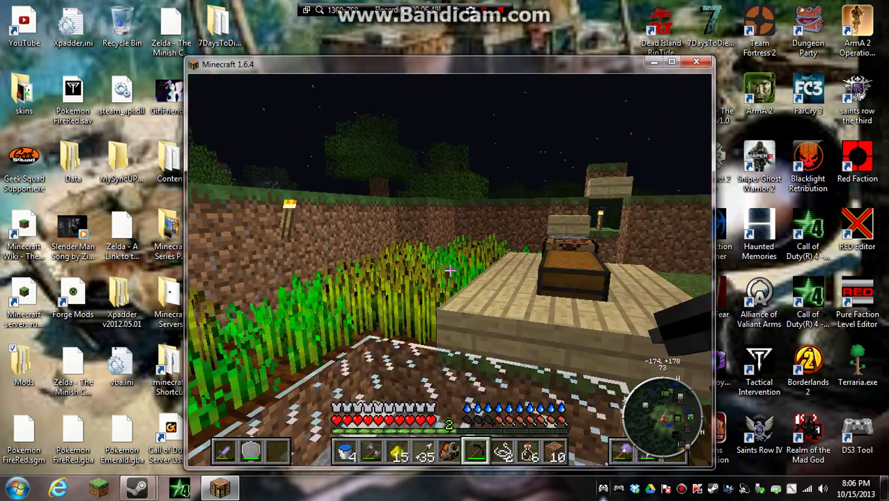
key(w)
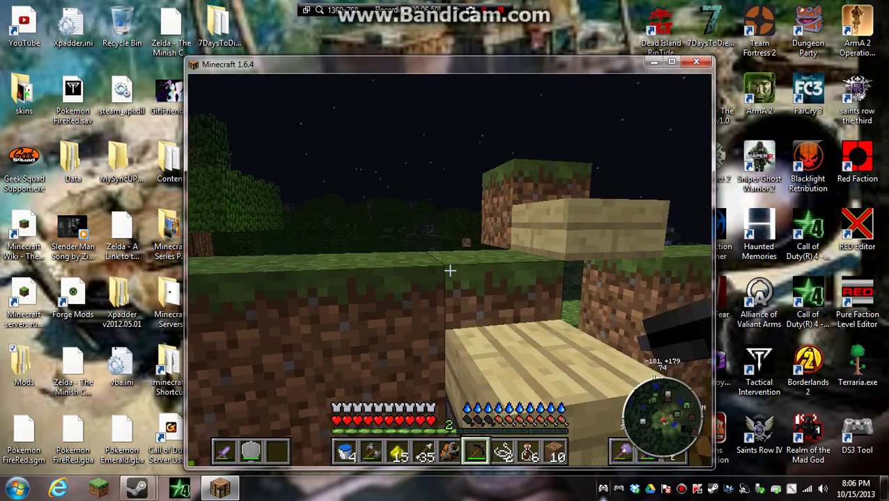
scroll(449, 270, up, 4)
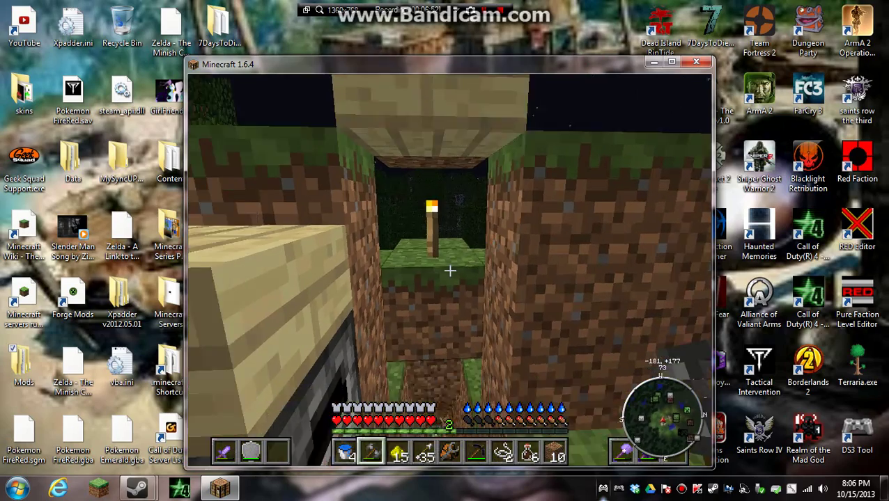
key(e)
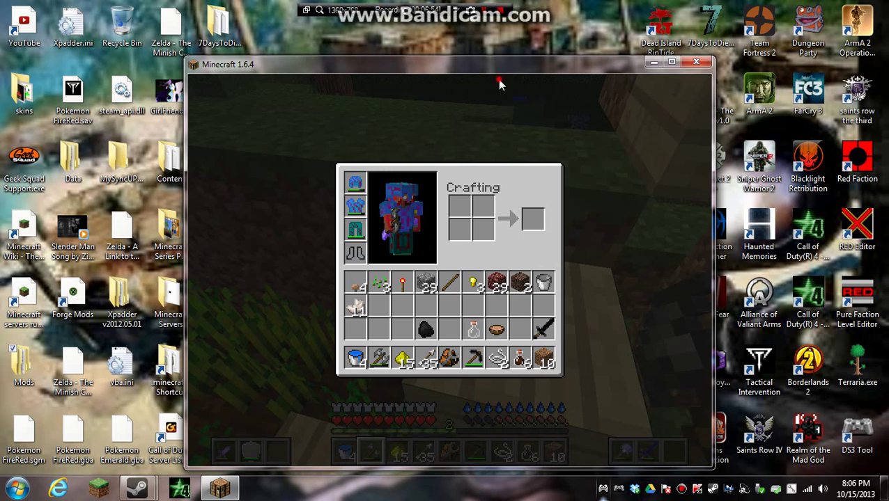
click(453, 176)
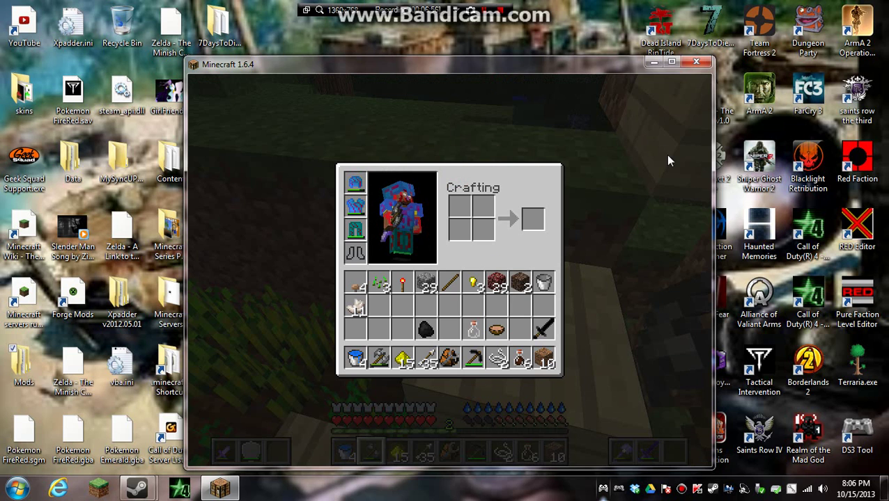
key(e)
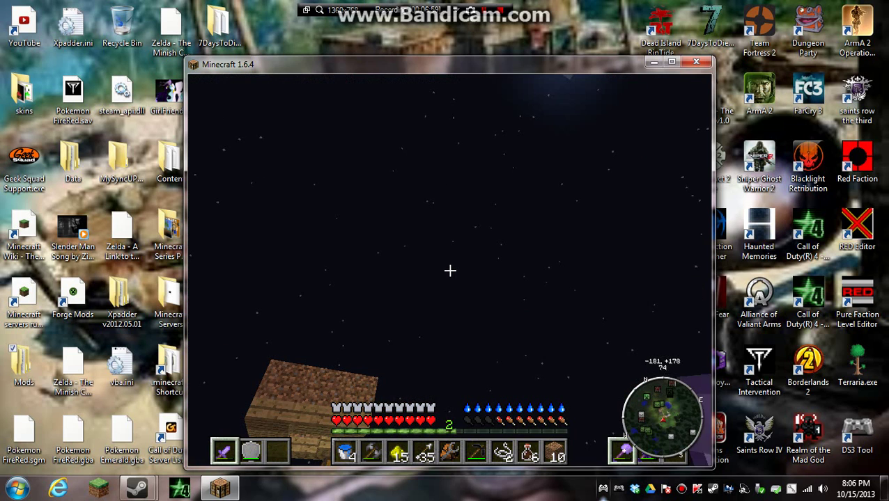
Step: Strike the nearby mob five times with the purple sword, then head to the chests
click(450, 270)
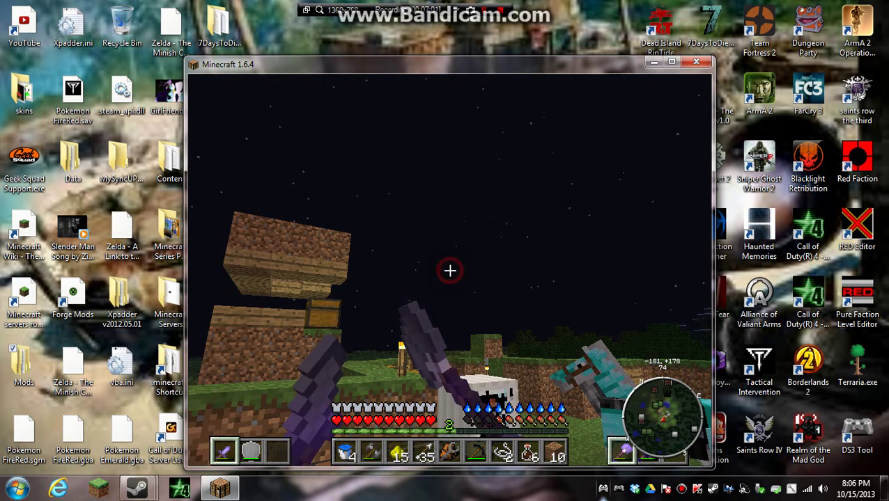
click(449, 270)
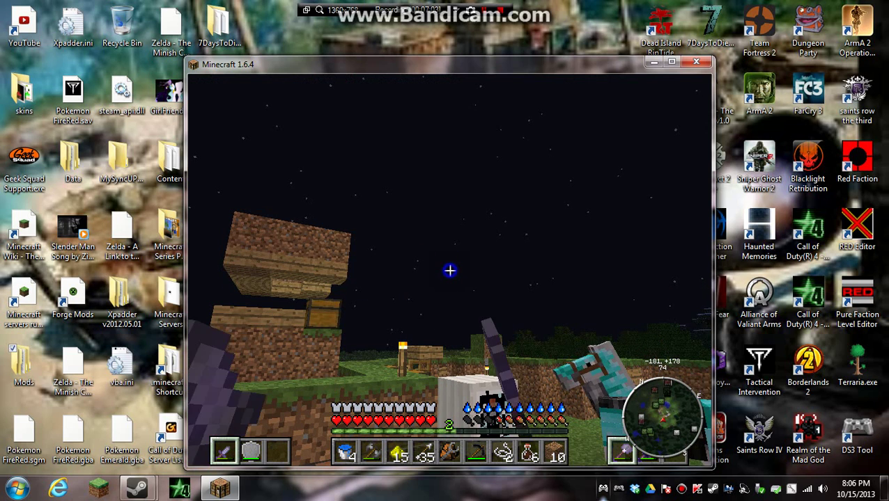
click(449, 270)
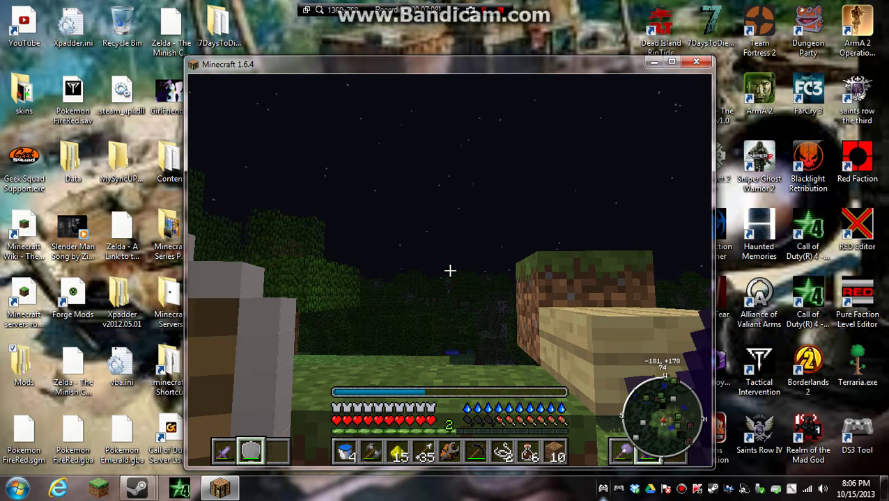
click(449, 271)
click(450, 271)
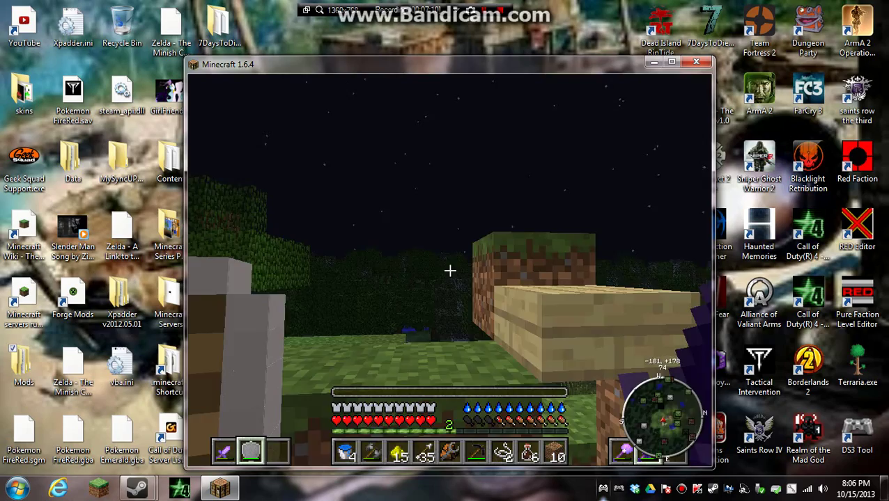
key(w)
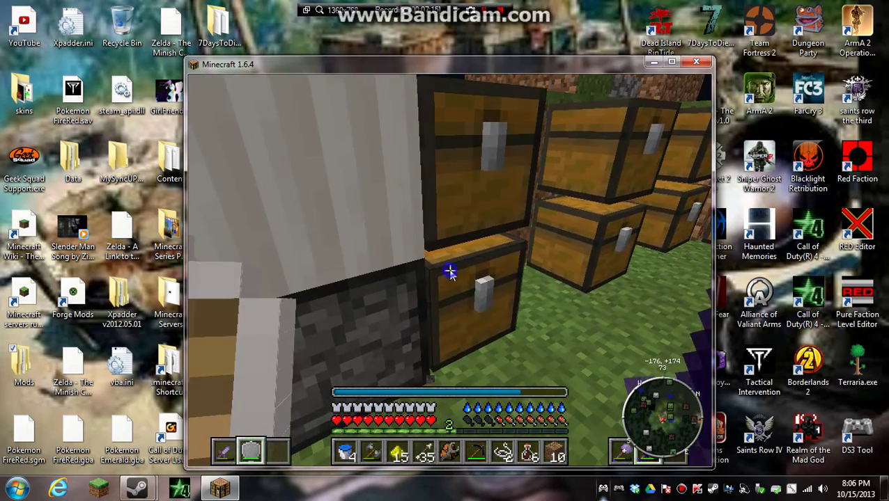
Step: Take the Steak stack from the storage chest and place it in the hotbar
right_click(450, 271)
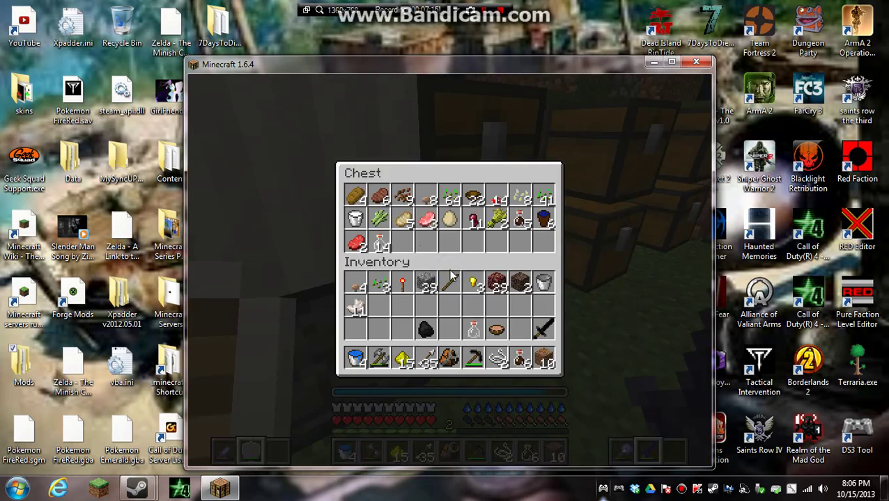
click(379, 197)
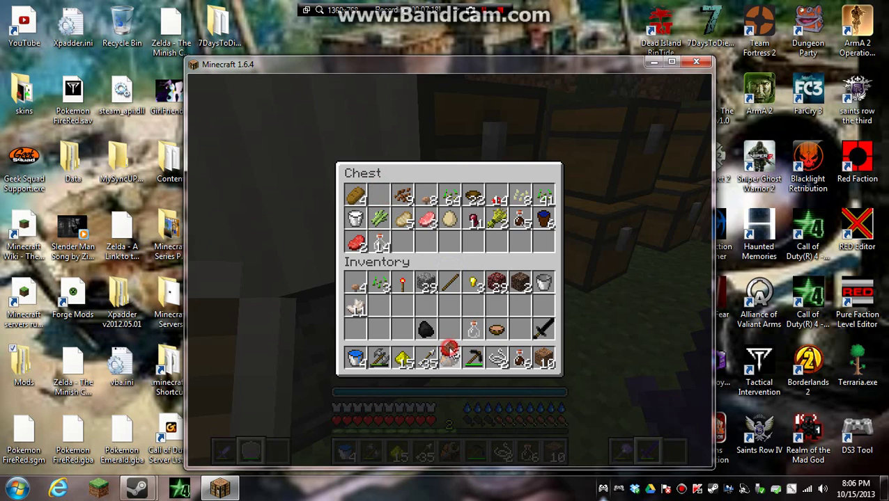
click(450, 335)
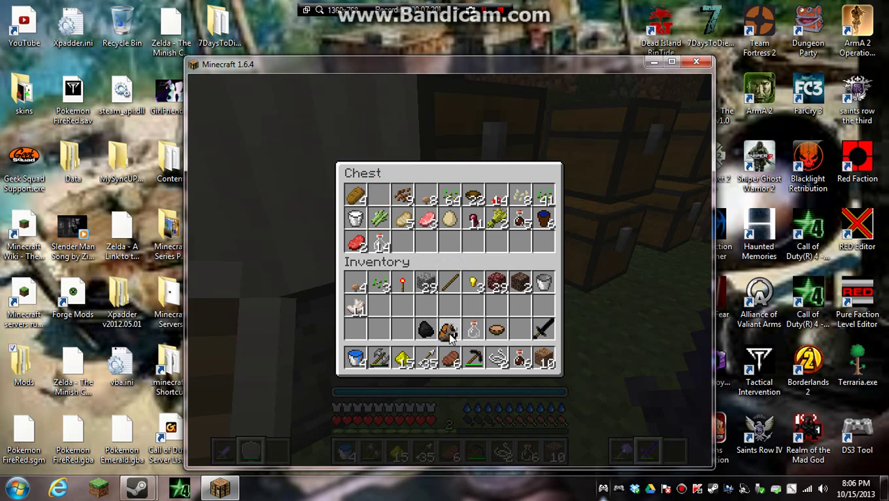
key(e)
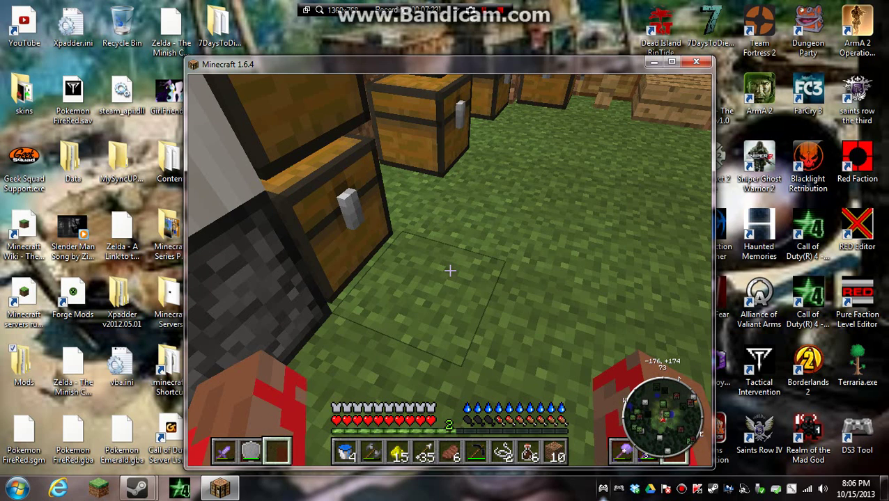
Step: Eat one steak, swing the pickaxe a few times, then pause the game
scroll(450, 271, down, 3)
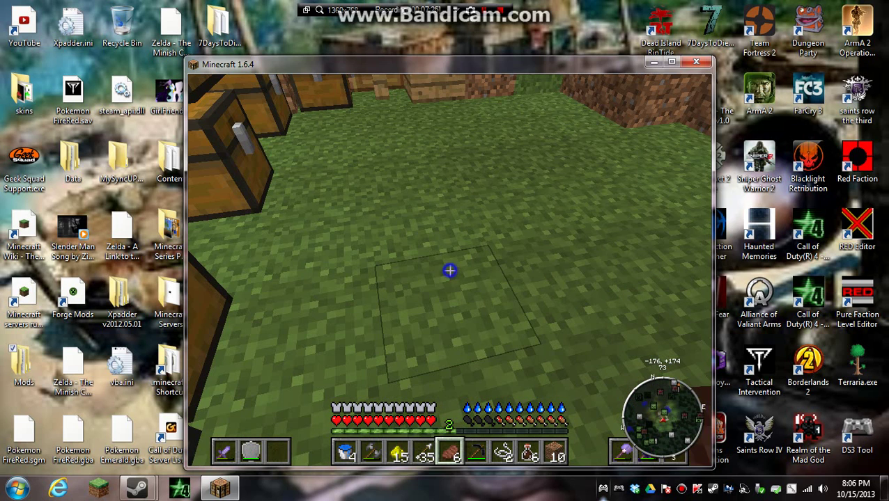
right_click(450, 271)
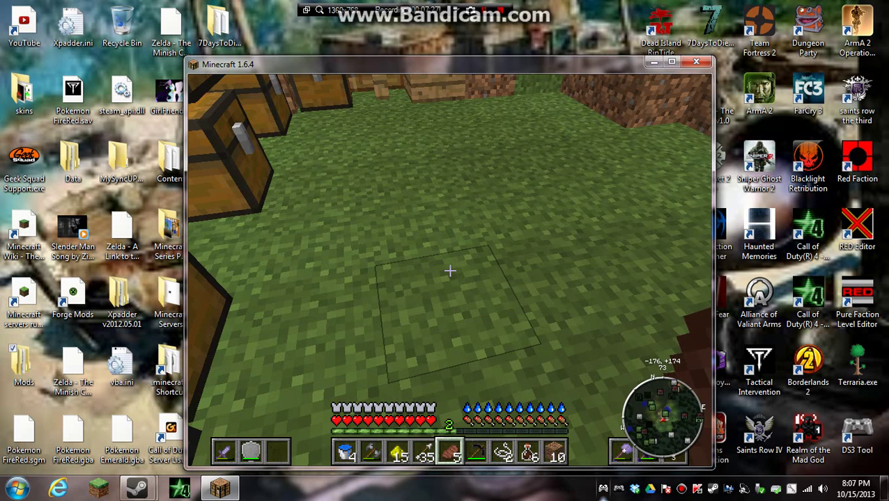
scroll(450, 271, up, 3)
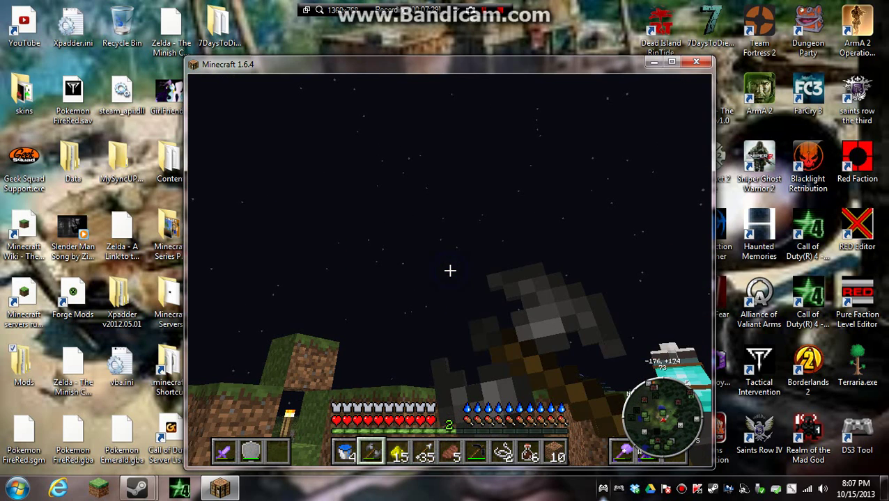
click(449, 271)
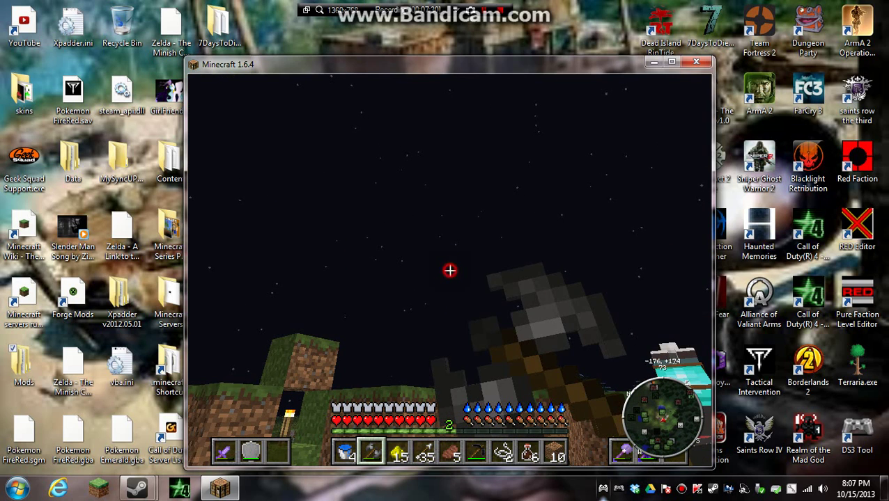
click(450, 271)
click(450, 271)
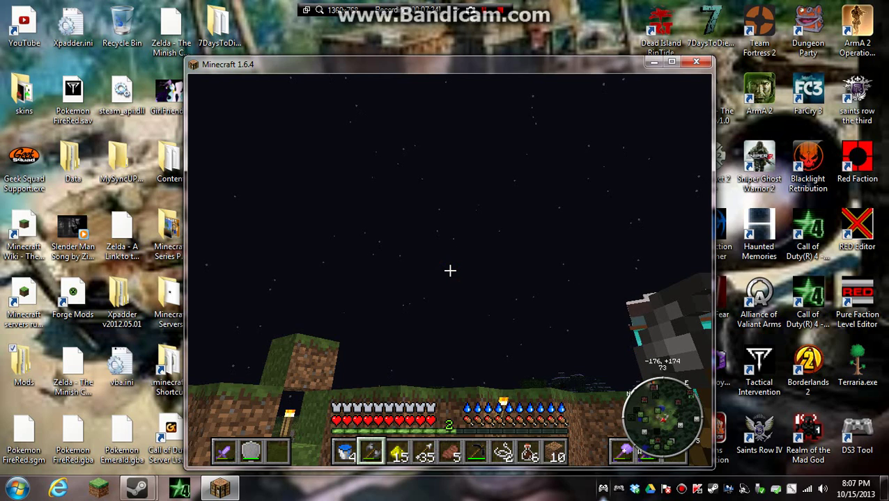
key(Escape)
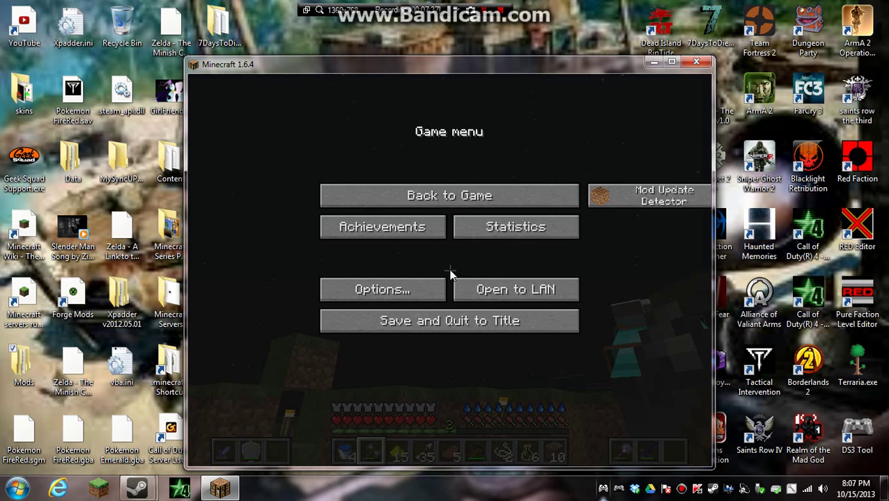